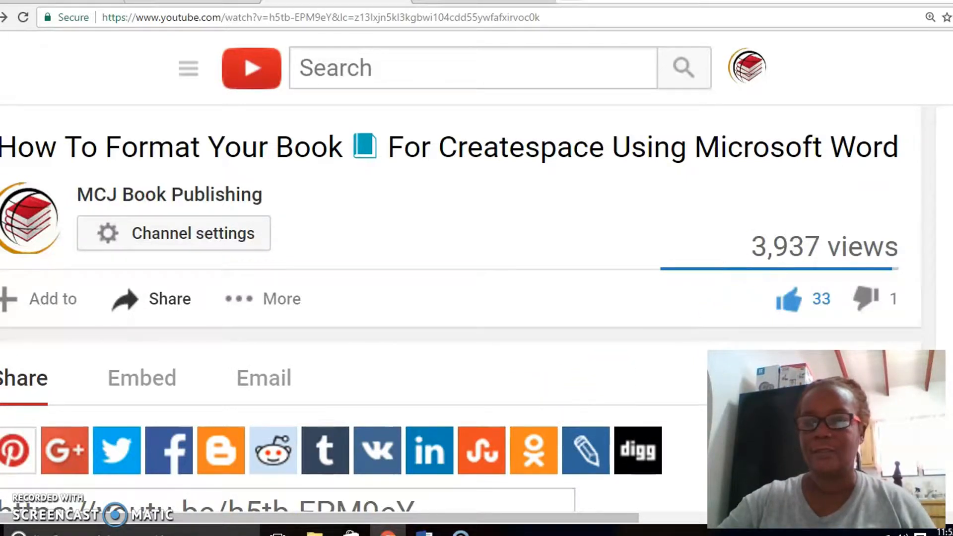
Find the highlighted viewer comment asking how the page numbers on the TOC page were aligned.
scroll(461, 308, "down", 10)
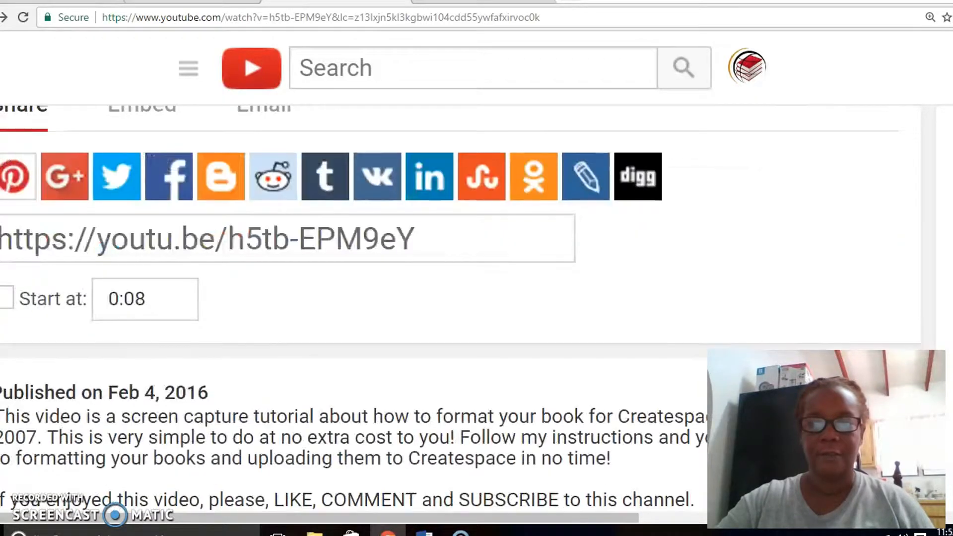
scroll(461, 308, "down", 10)
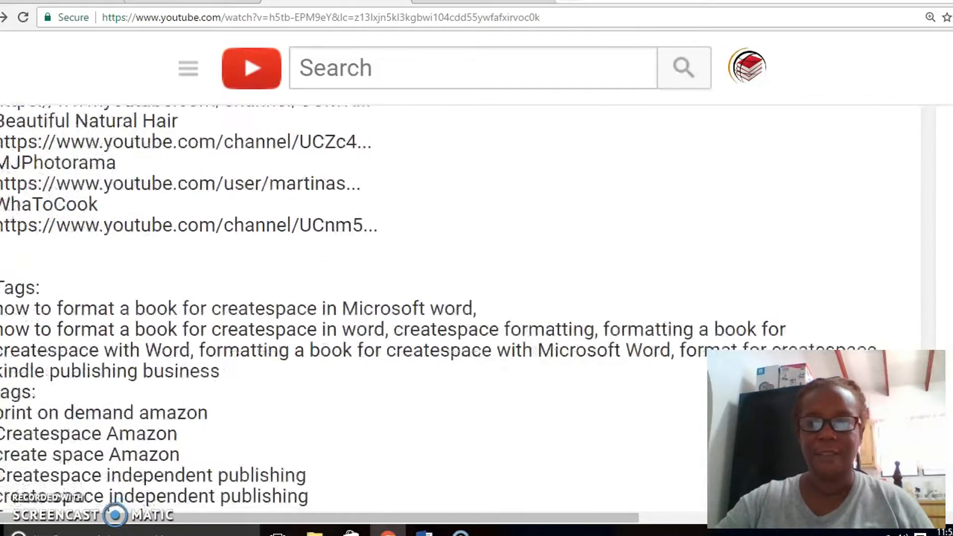
scroll(460, 308, "down", 10)
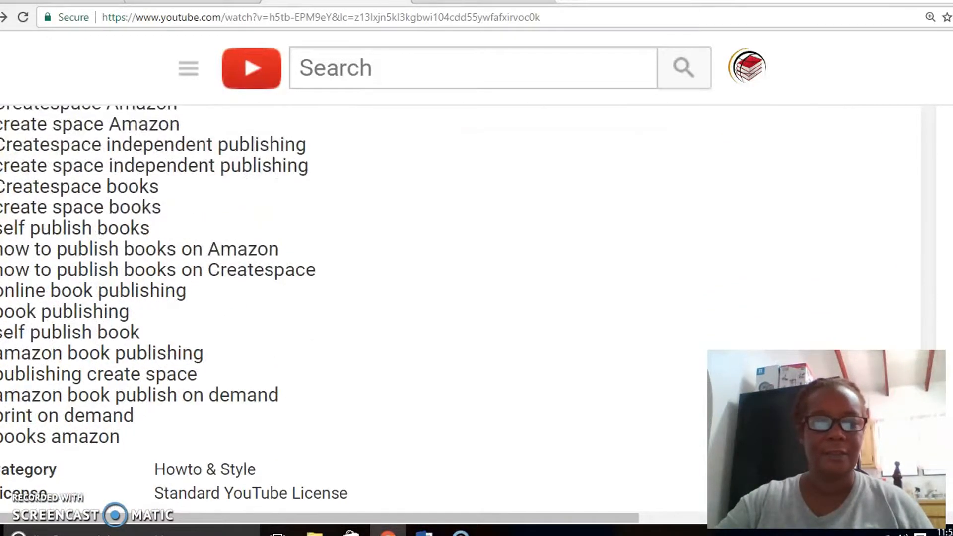
scroll(461, 308, "down", 5)
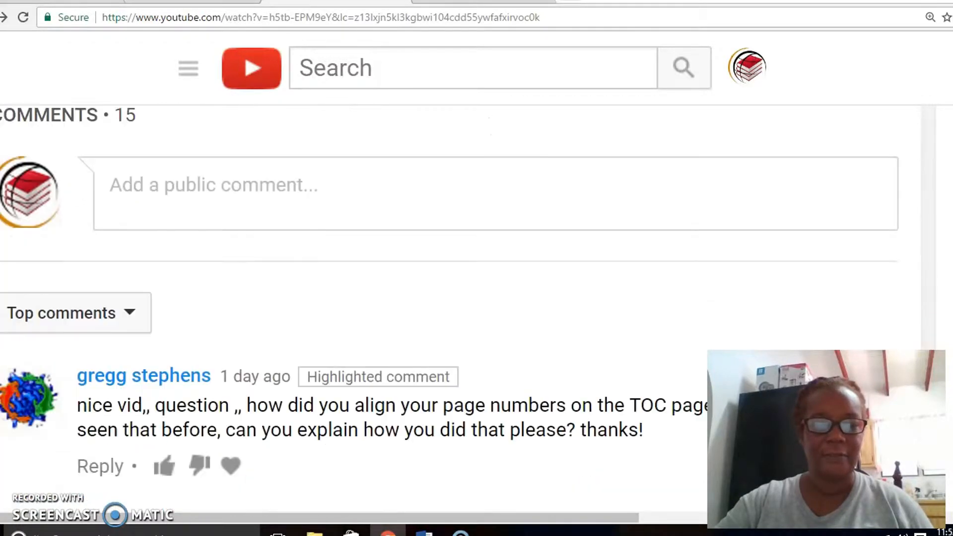
scroll(460, 308, "down", 1)
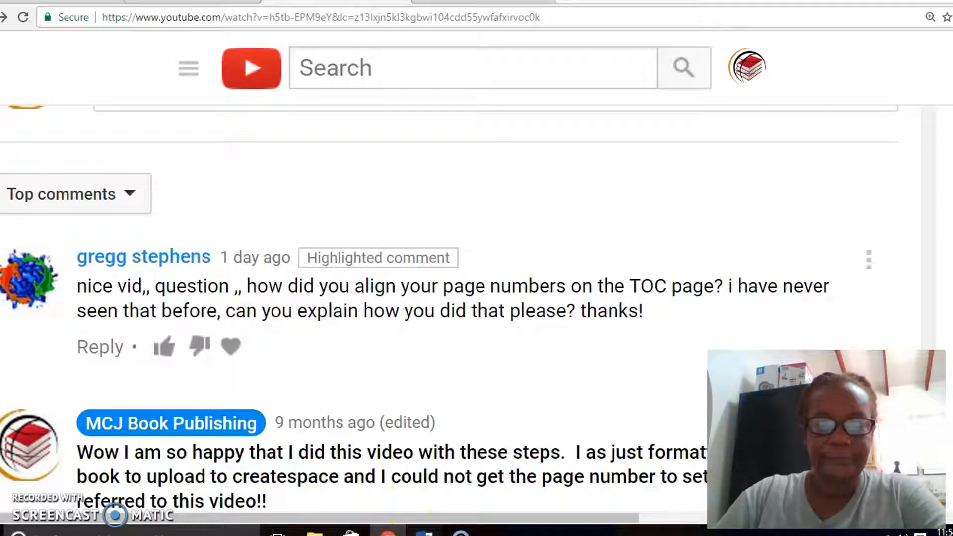
Switch to the Diabetic Dessert Recipes document in Word and remove its existing table of contents.
left_click(424, 531)
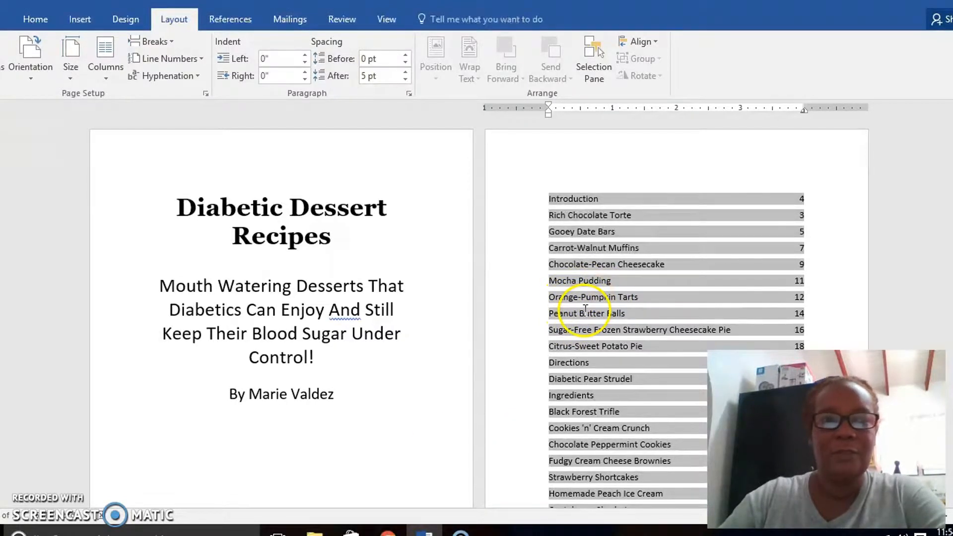
left_click(596, 275)
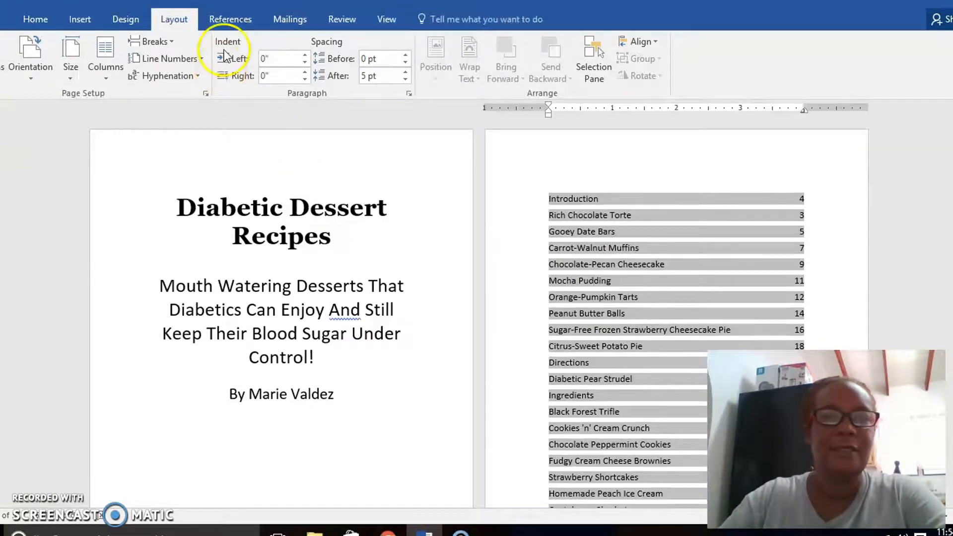
left_click(230, 28)
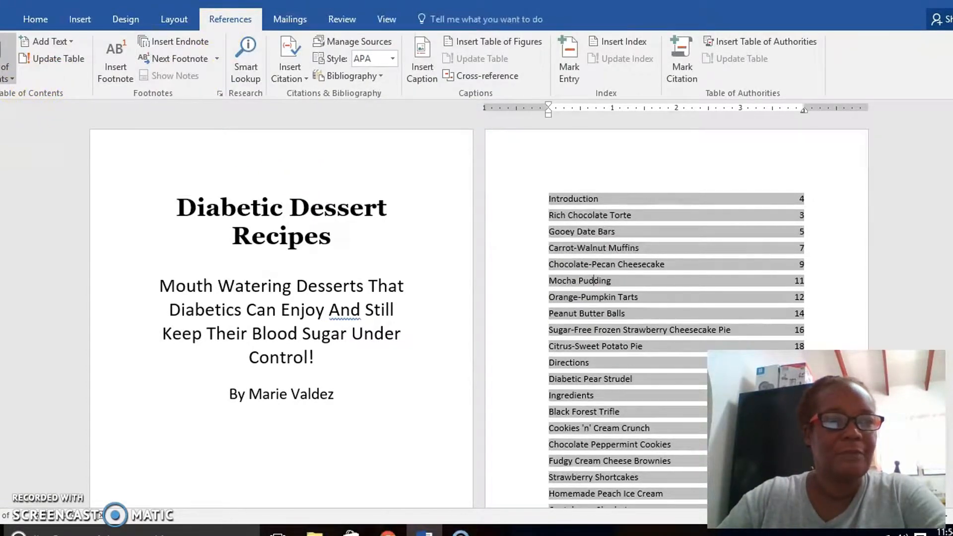
left_click(6, 74)
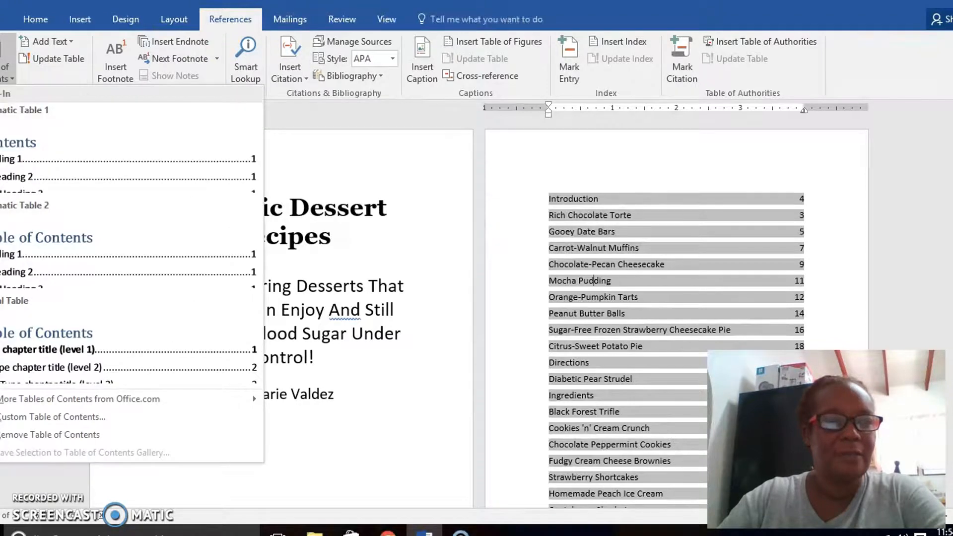
left_click(48, 435)
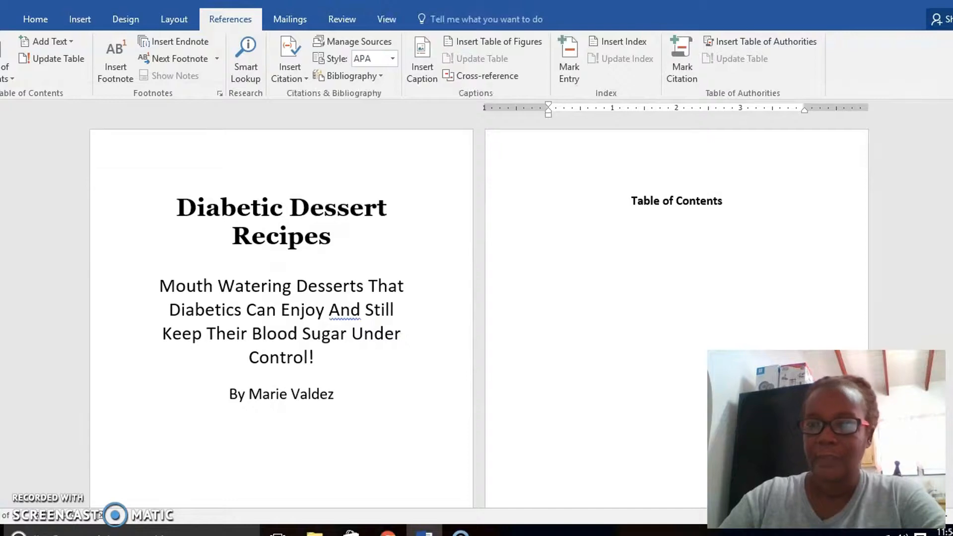
Examine the formatting of the Introduction and Berry Tart with Lemon Cookie Crust headings and the available heading styles.
scroll(479, 318, "down", 5)
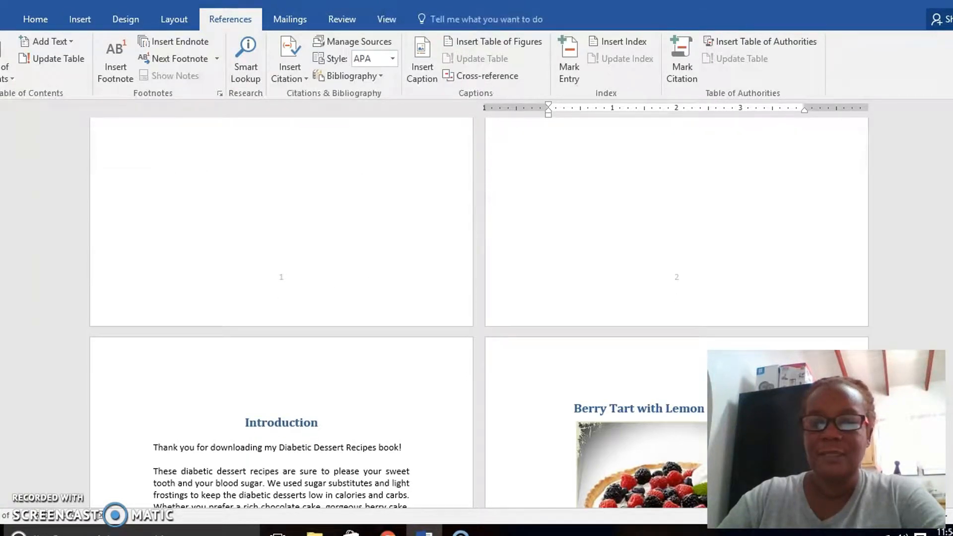
scroll(479, 318, "down", 6)
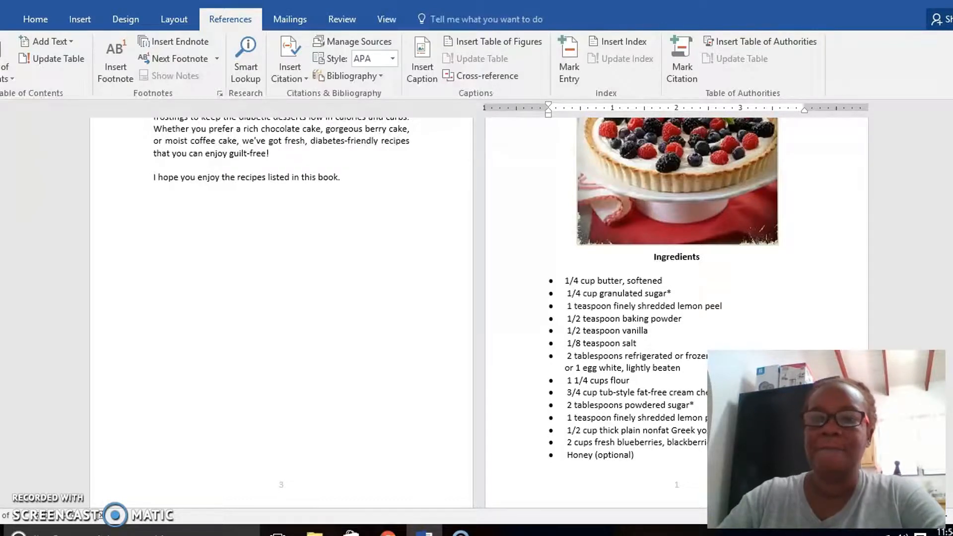
scroll(476, 297, "up", 1)
scroll(477, 298, "up", 5)
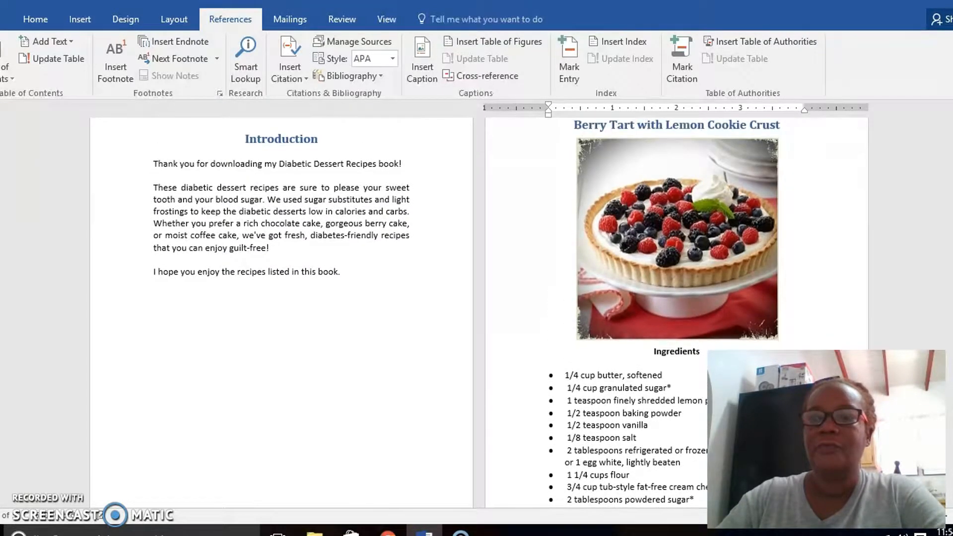
scroll(477, 298, "up", 2)
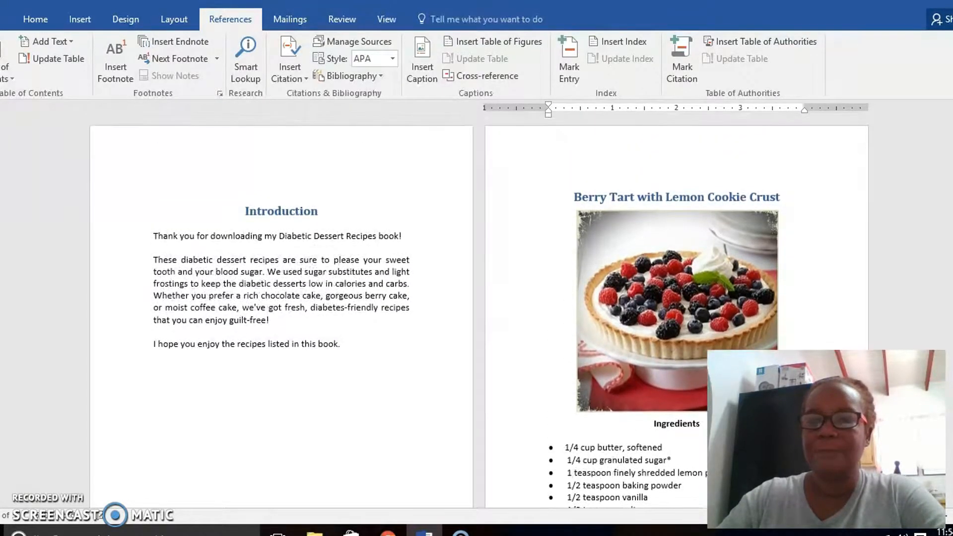
left_click(589, 196)
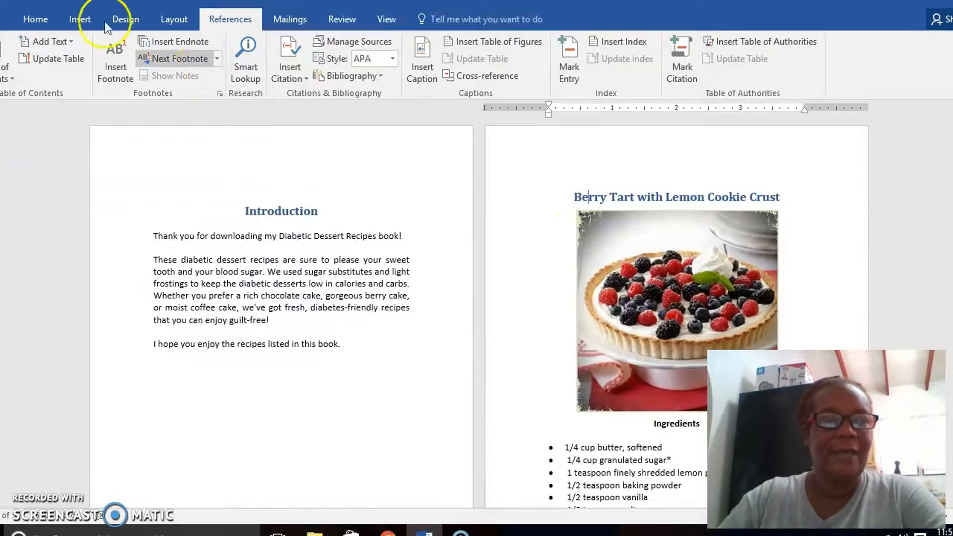
left_click(41, 21)
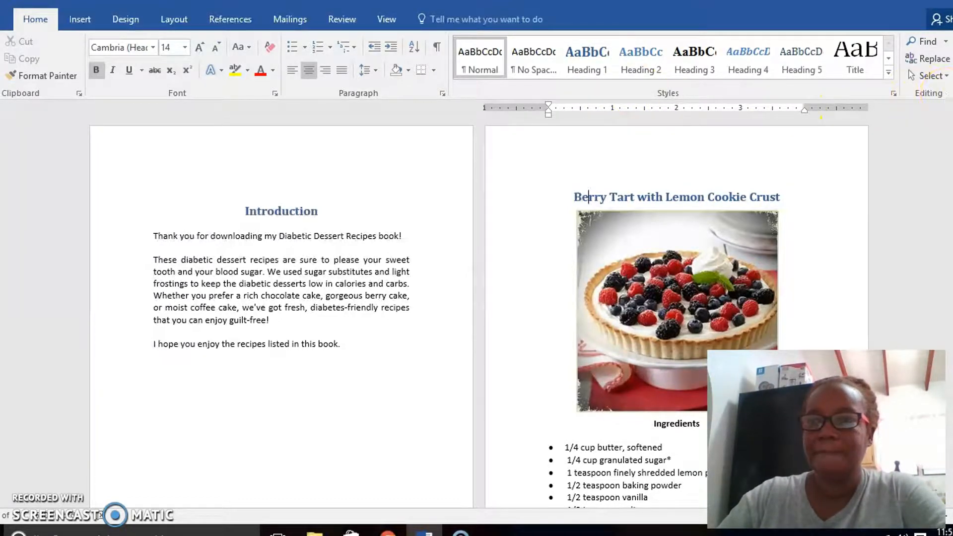
Add two new lines below the Table of Contents title on the second page.
scroll(479, 313, "up", 1)
scroll(479, 312, "up", 5)
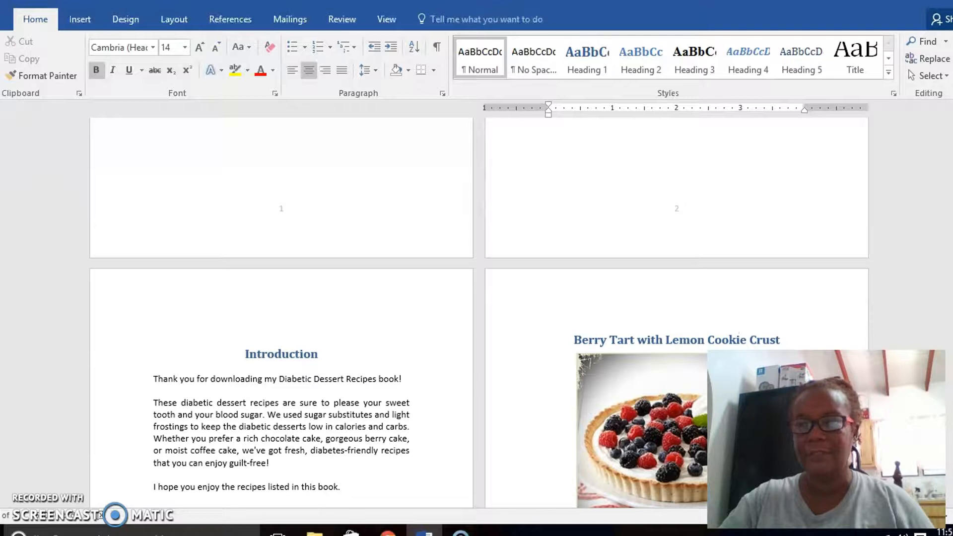
scroll(479, 313, "up", 15)
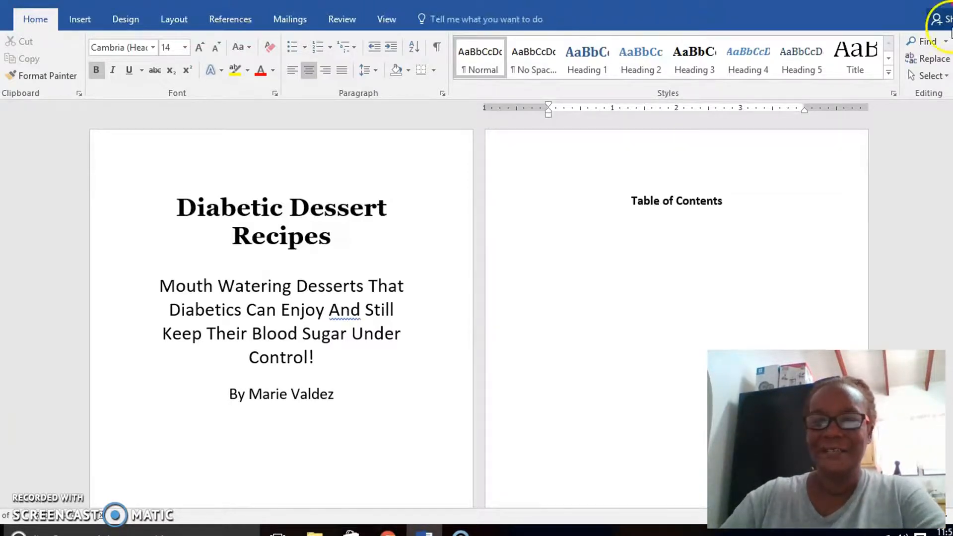
left_click(748, 194)
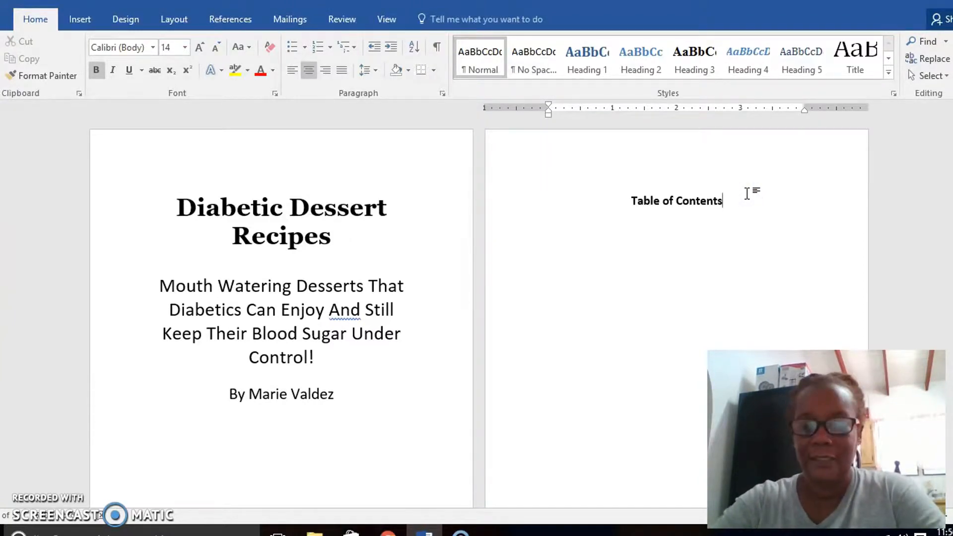
key("Return")
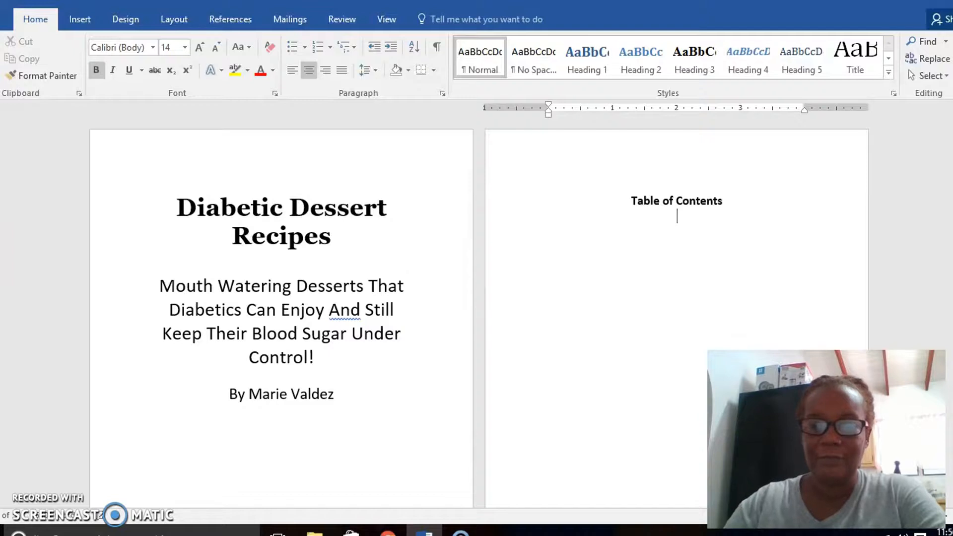
key("Return")
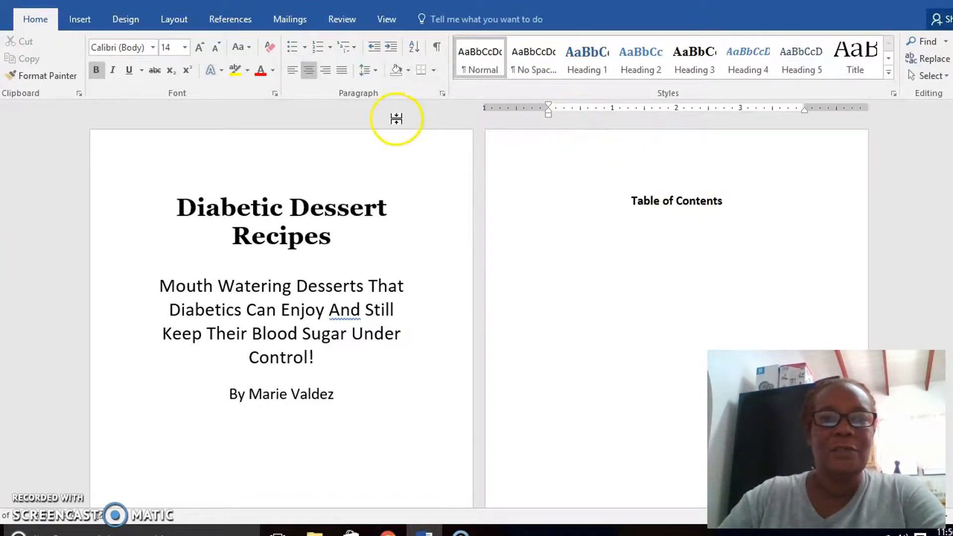
Open the custom table of contents settings for insertion on the empty line below the title.
left_click(235, 25)
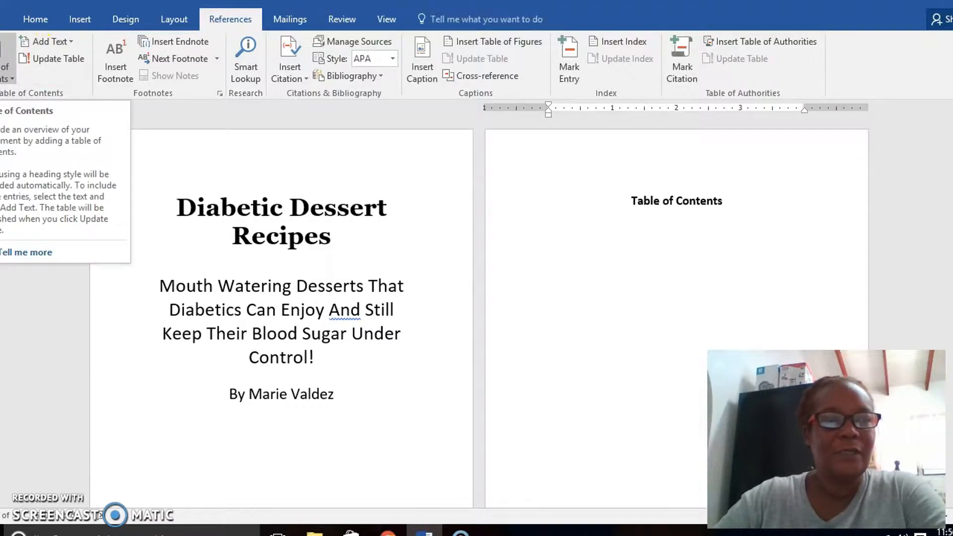
left_click(6, 69)
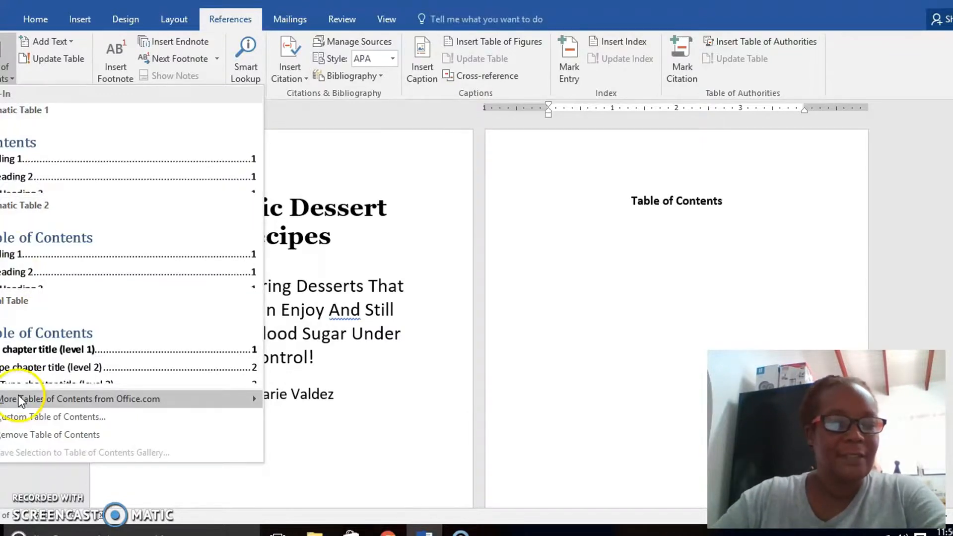
left_click(21, 416)
left_click(24, 417)
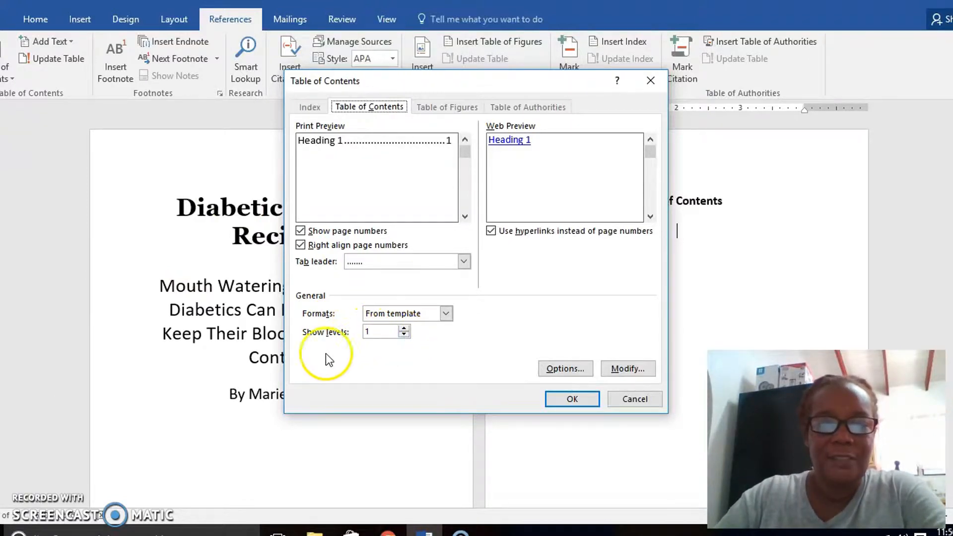
Try showing 3 heading levels in the table of contents, and set the levels back to 1.
left_click(404, 334)
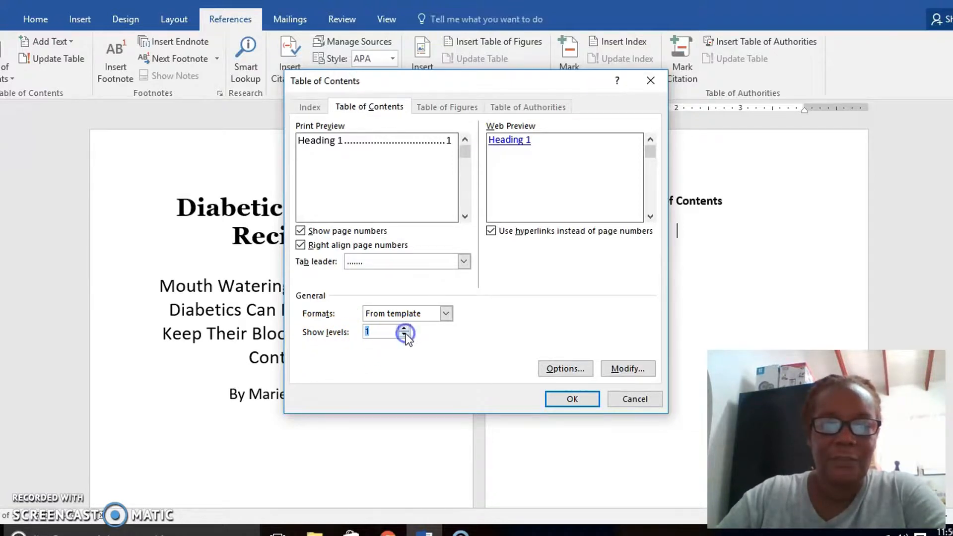
left_click(405, 328)
left_click(404, 328)
left_click(390, 331)
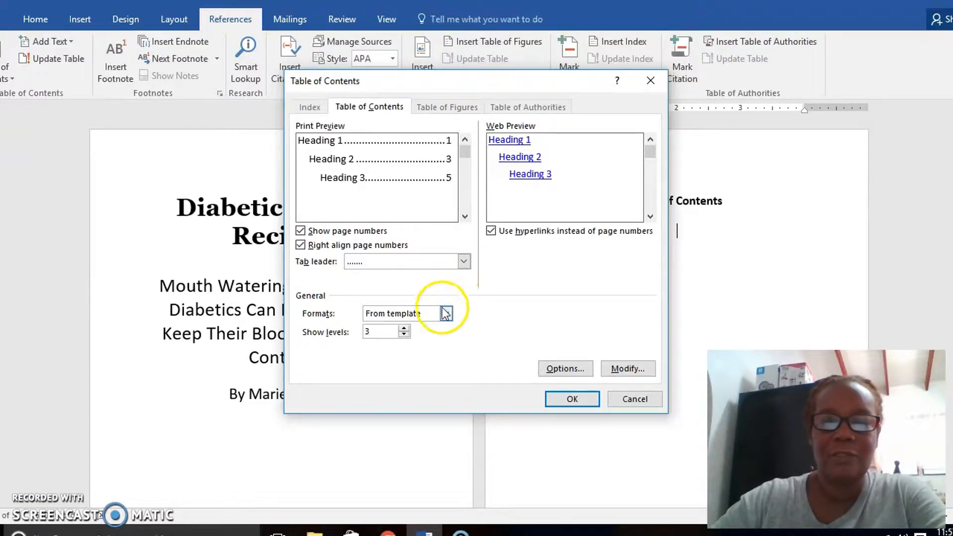
left_click(404, 335)
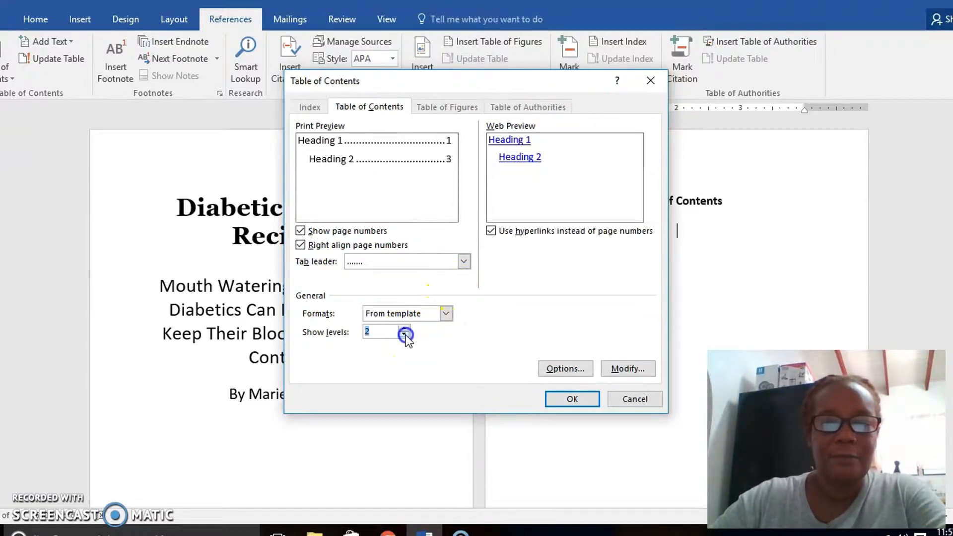
left_click(404, 335)
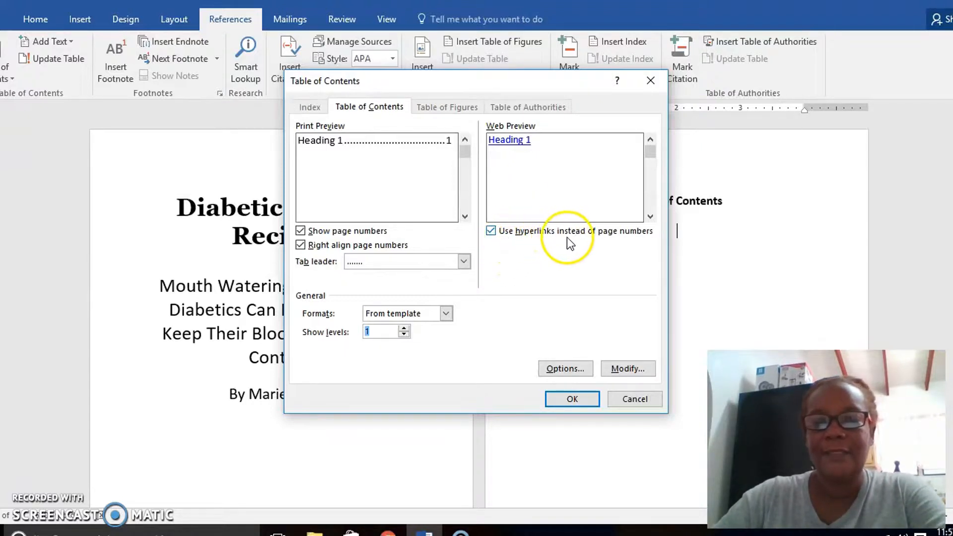
Disable hyperlinks instead of page numbers for the table of contents, keeping page numbers shown and right-aligned.
left_click(491, 232)
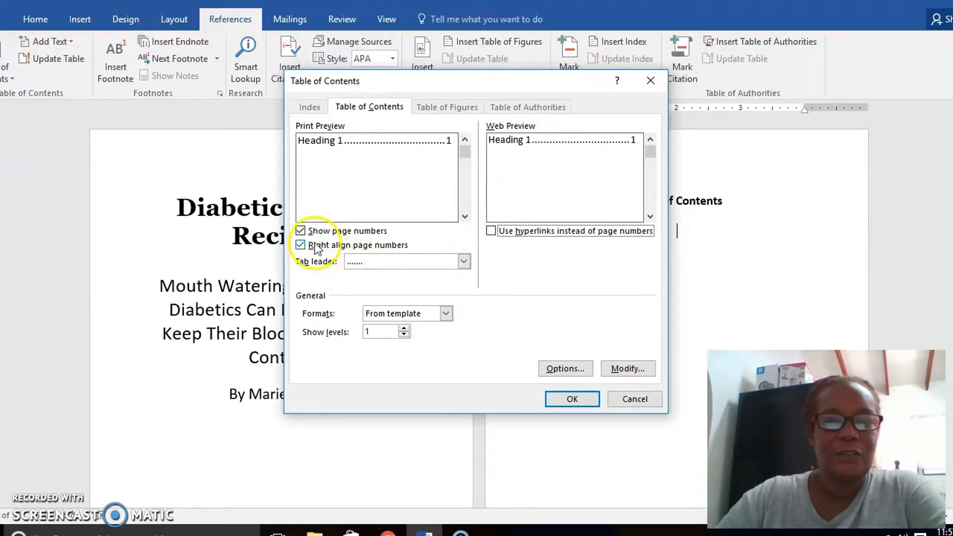
left_click(301, 230)
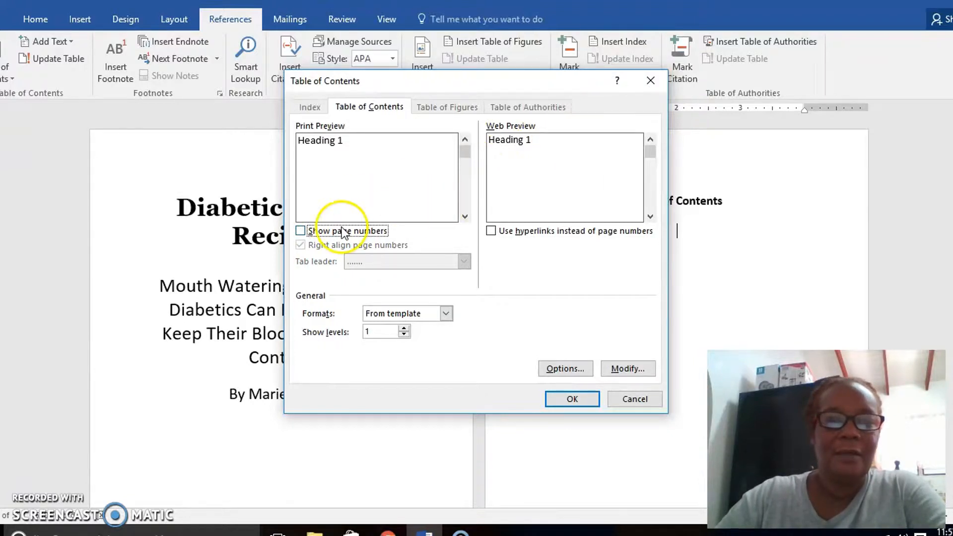
left_click(300, 230)
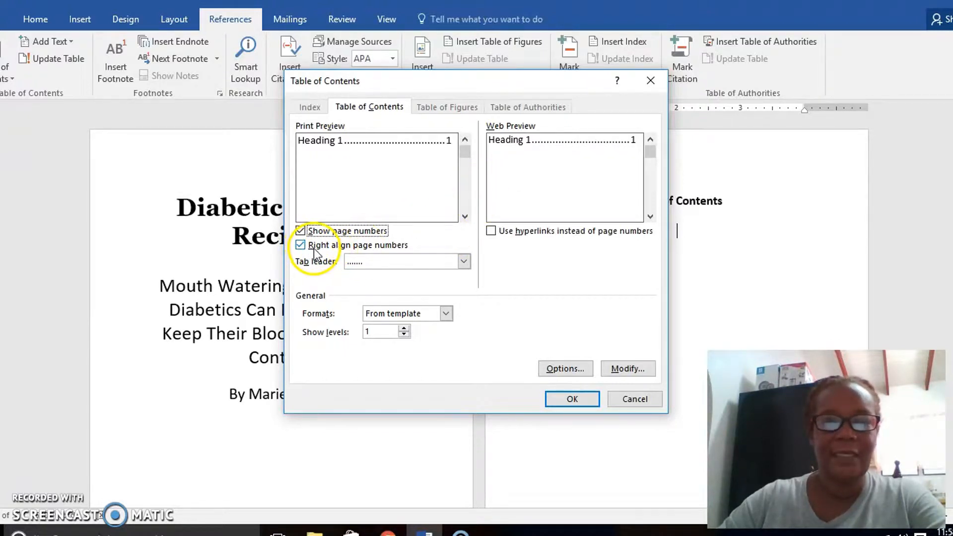
left_click(299, 246)
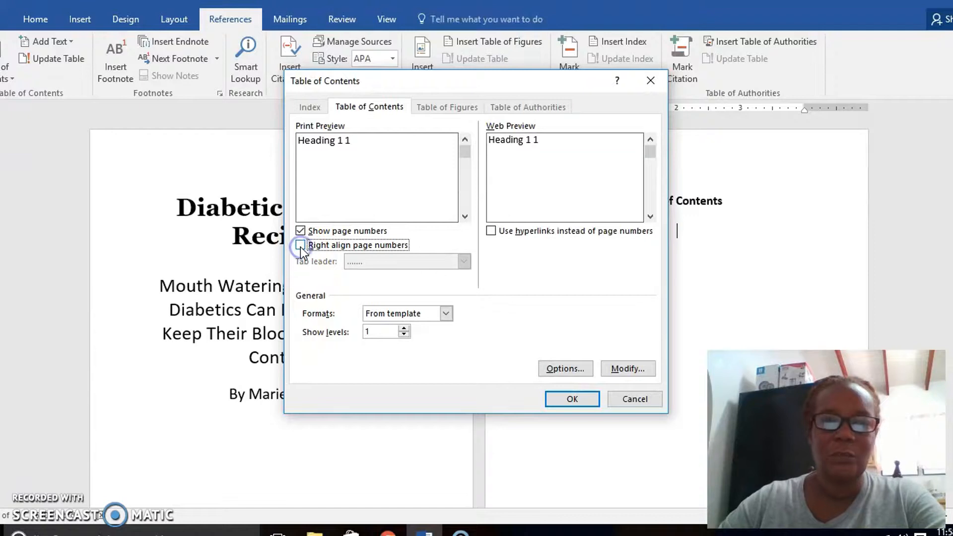
left_click(300, 247)
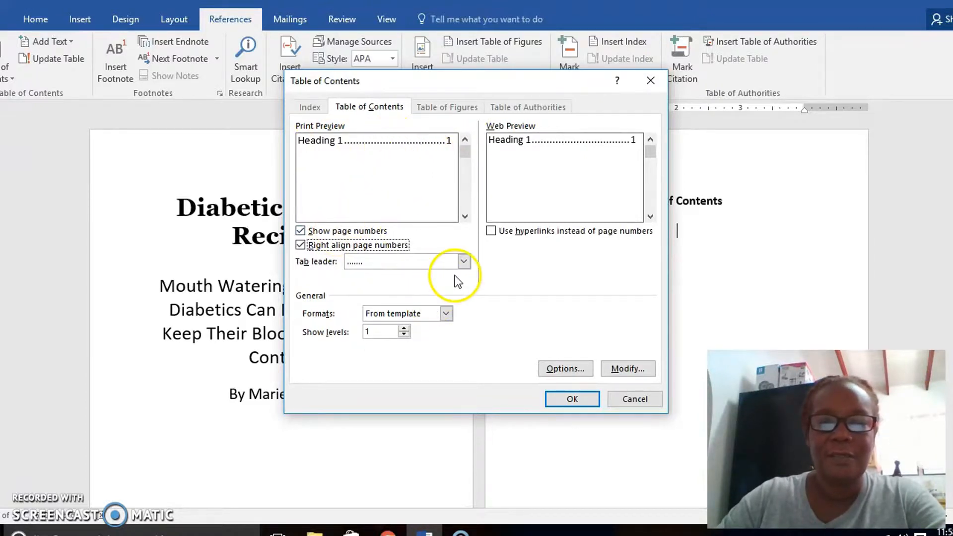
Set the table of contents tab leader to the solid underscore line.
left_click(464, 261)
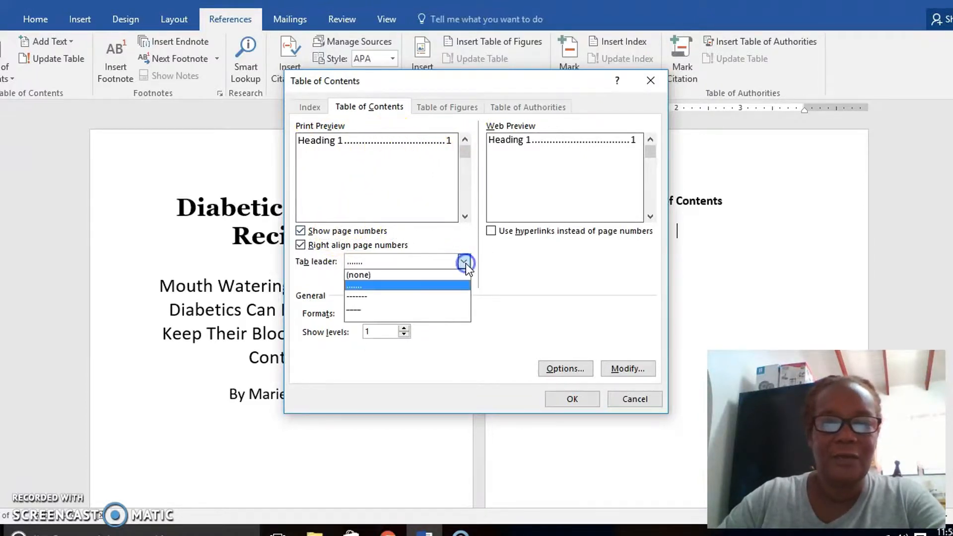
left_click(406, 308)
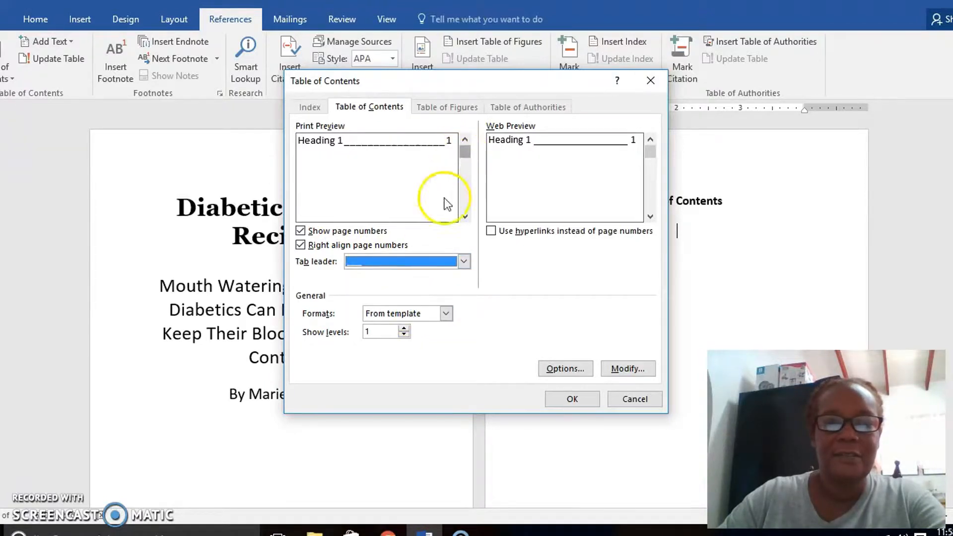
Set the tab leader to the dotted line and insert the table of contents.
left_click(464, 262)
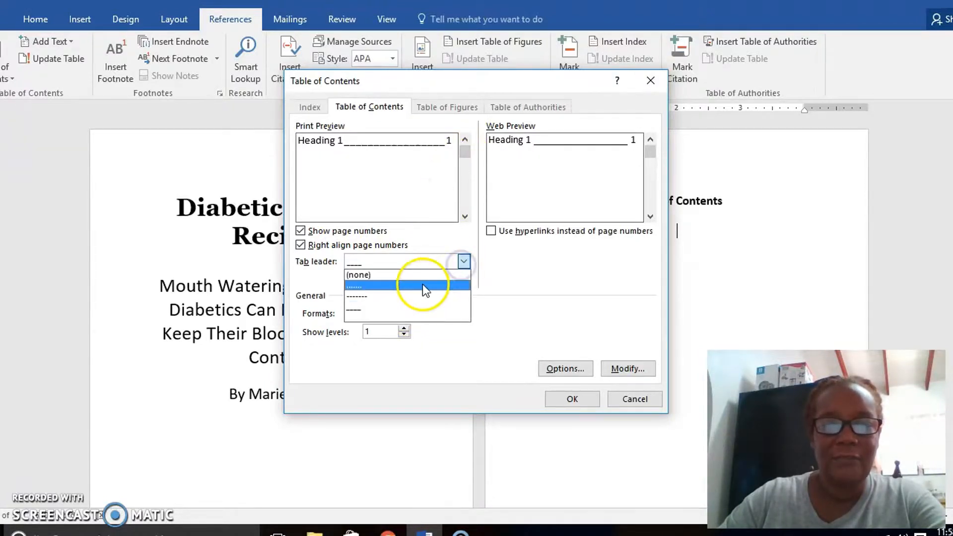
left_click(425, 297)
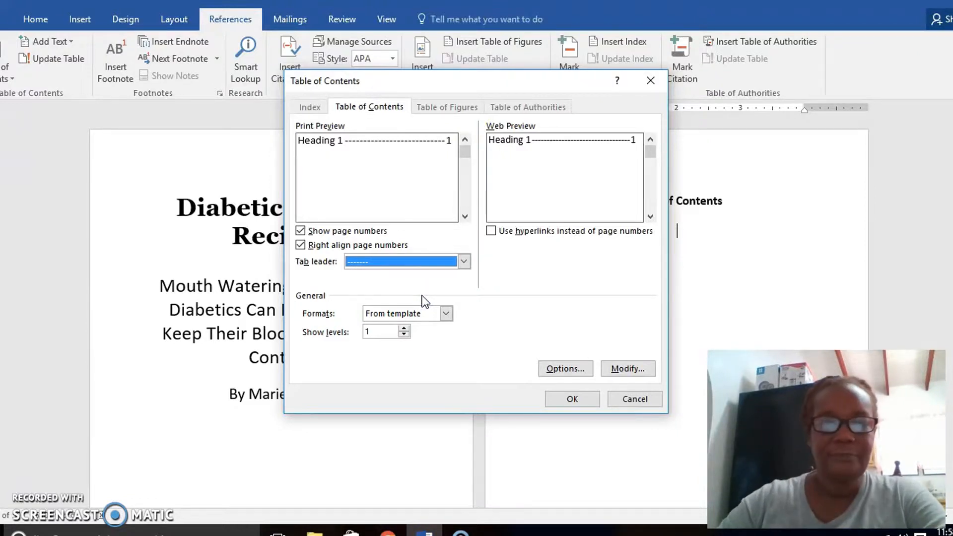
left_click(464, 262)
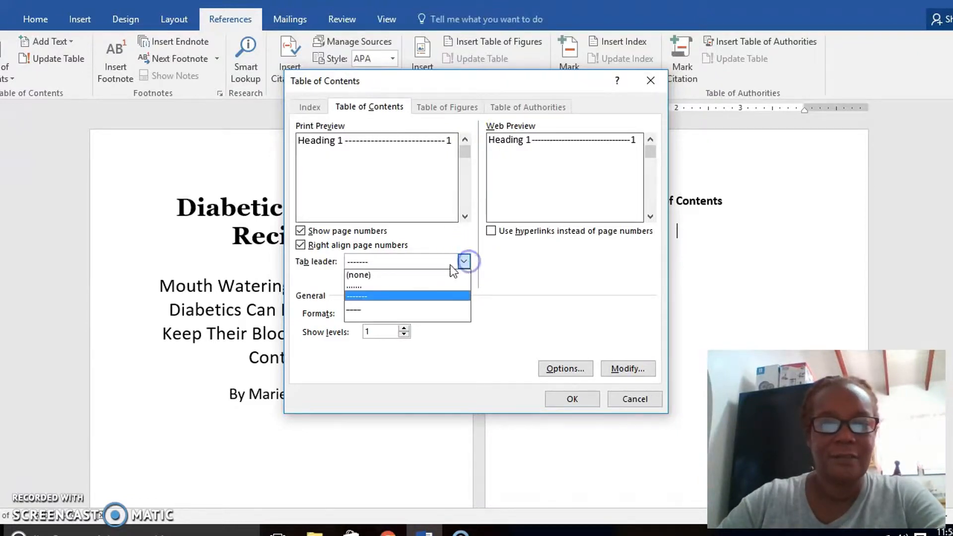
left_click(419, 286)
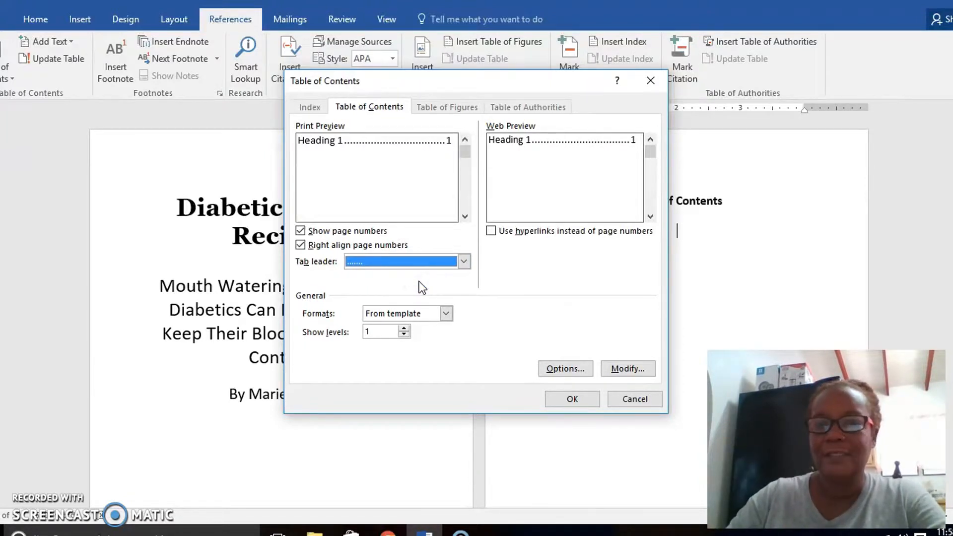
left_click(571, 400)
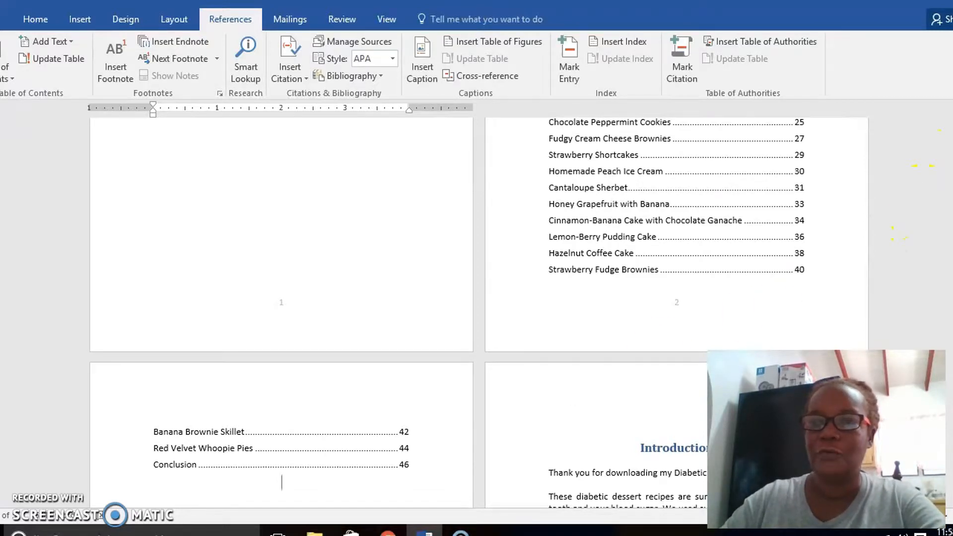
Review the inserted table of contents, checking its entries and page number alignment from the title to the Conclusion line.
scroll(447, 313, "up", 3)
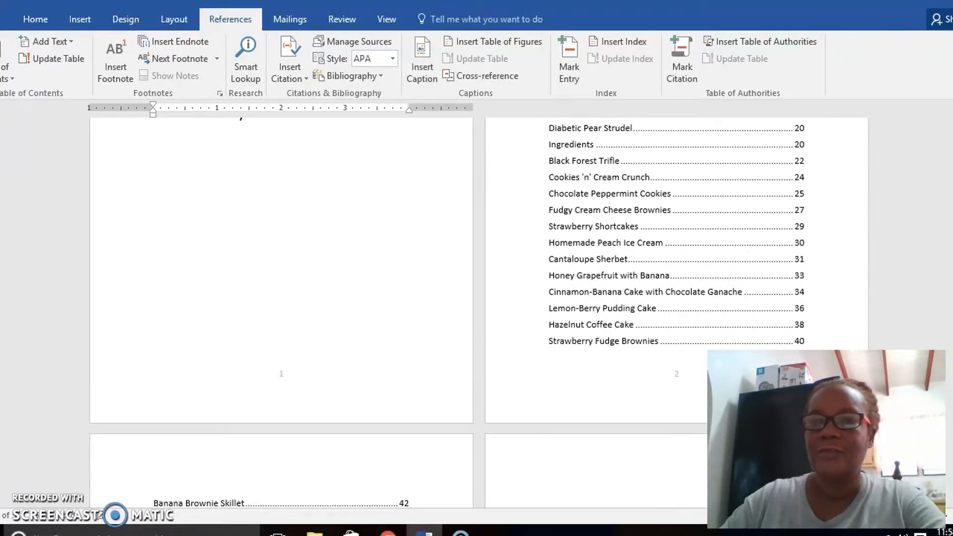
scroll(446, 313, "up", 4)
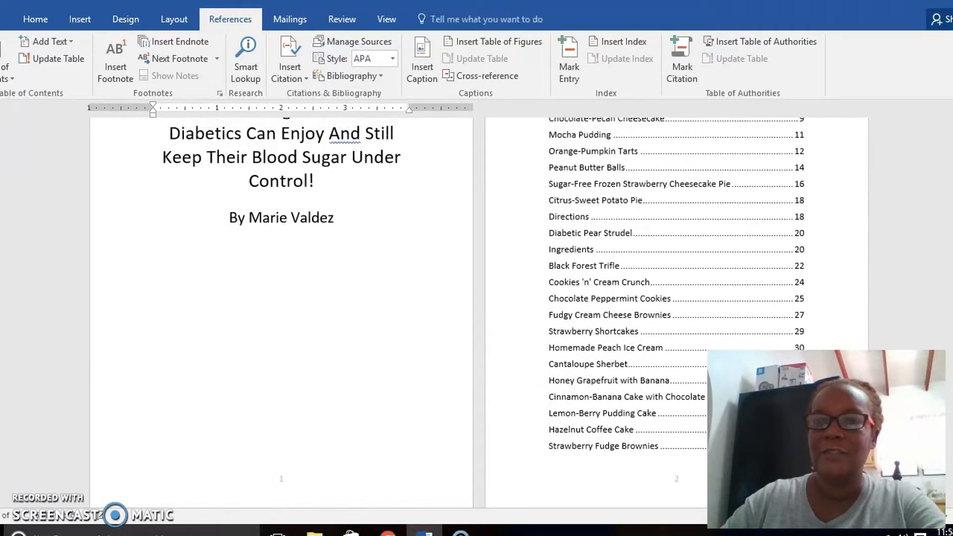
scroll(447, 312, "up", 2)
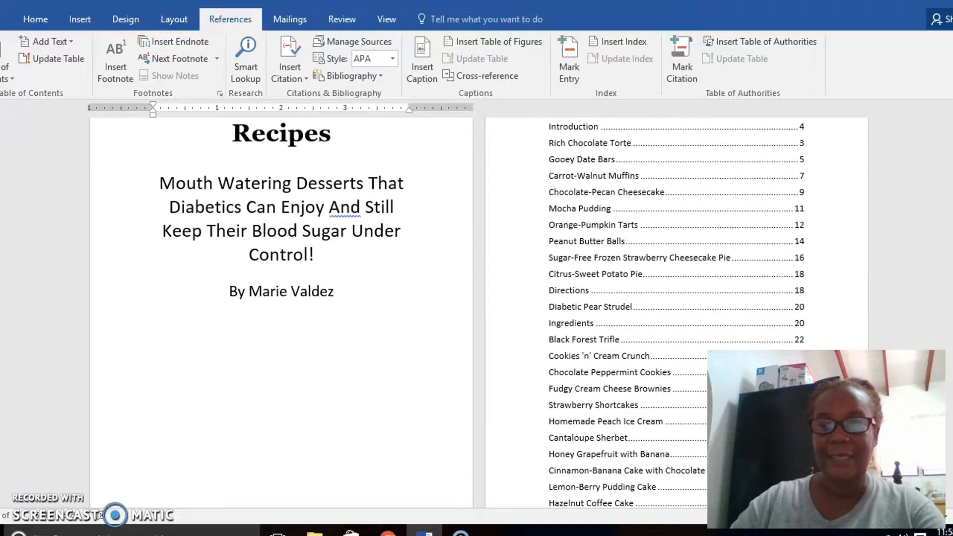
scroll(477, 313, "up", 3)
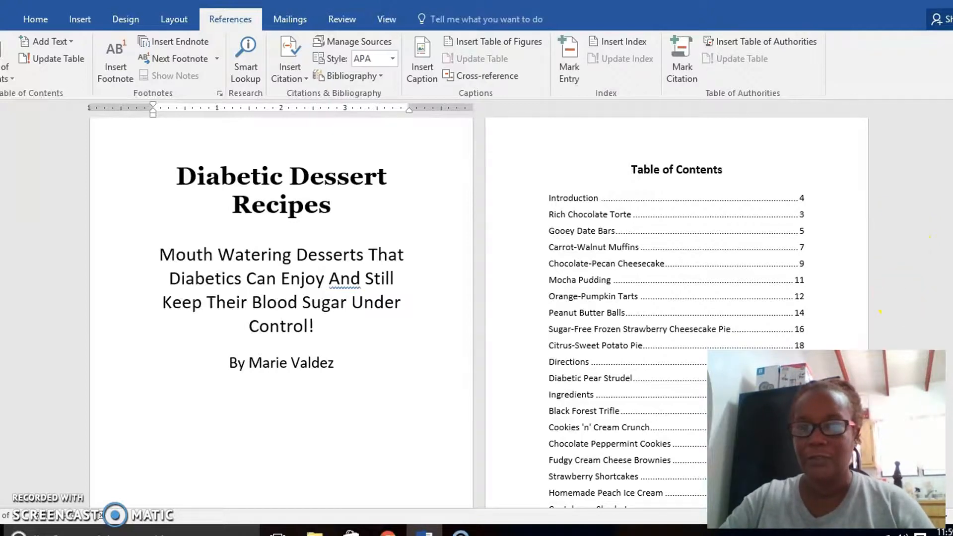
scroll(479, 312, "down", 9)
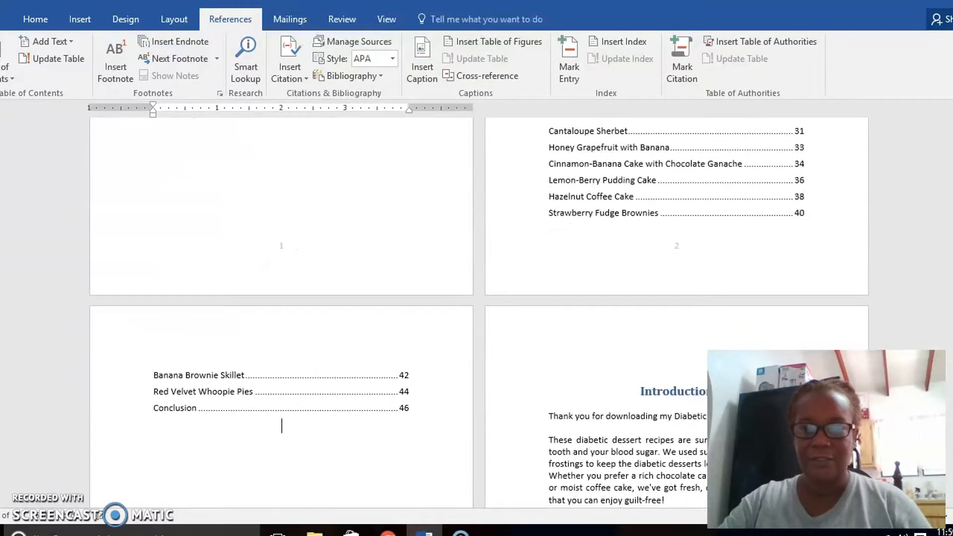
scroll(479, 312, "up", 1)
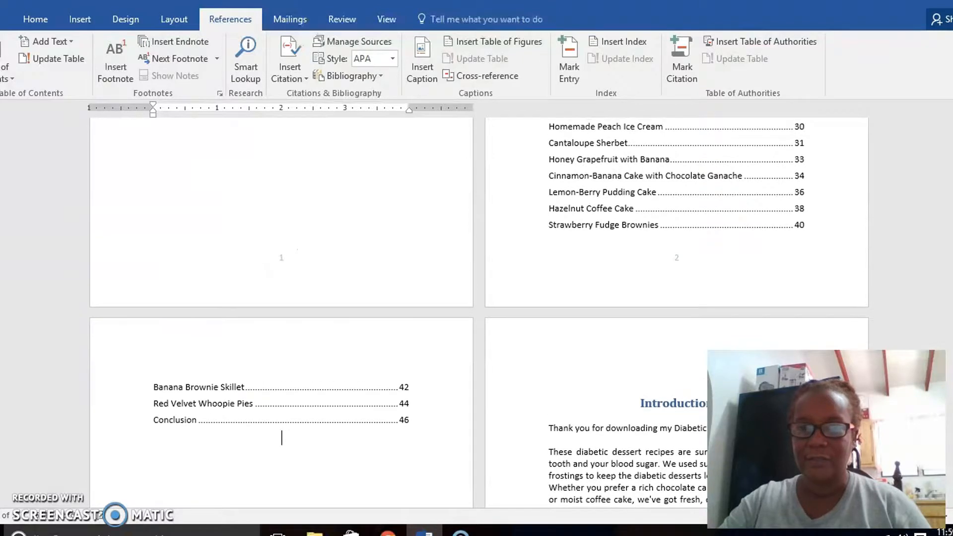
scroll(479, 313, "up", 3)
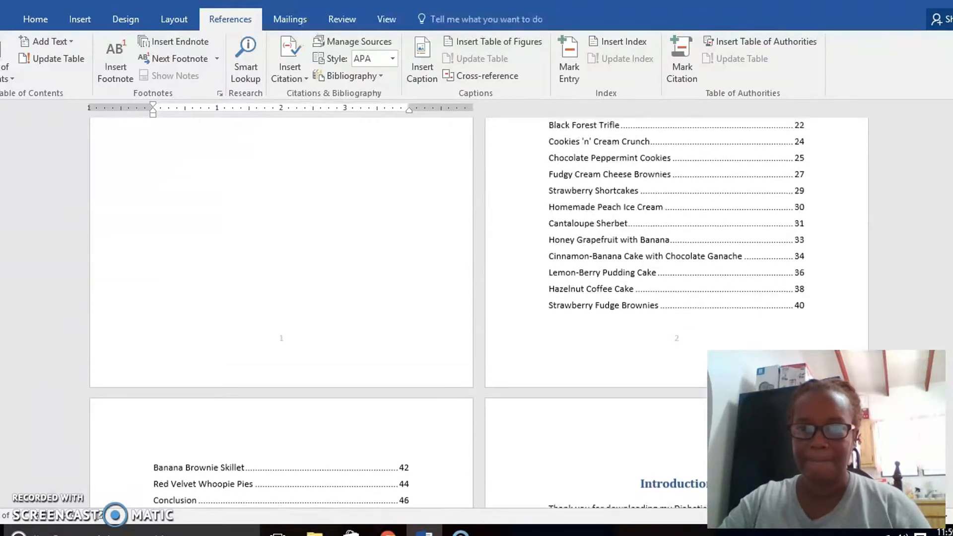
Delete the whole "Ingredients" line below "Diabetic Pear Strudel" from the table of contents.
left_click(662, 185)
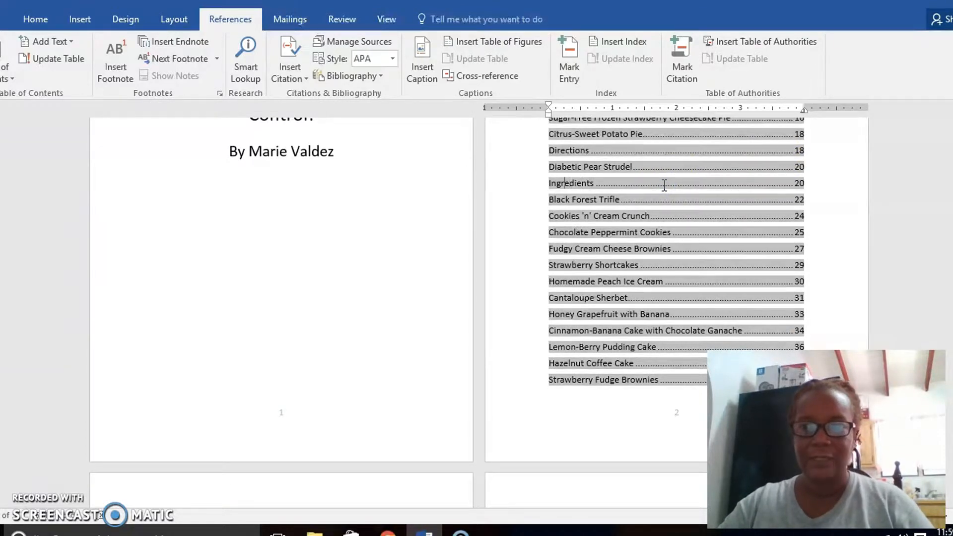
key("Home")
key("shift+Right")
key("shift+Right")
key("shift+Right")
key("shift+Right")
key("shift+Right")
key("shift+Right")
key("shift+Right")
key("shift+Right")
key("shift+Right")
key("shift+Right")
key("shift+Right")
key("shift+Right")
key("shift+Right")
key("shift+Right")
key("shift+Right")
key("shift+Right")
key("shift+Right")
key("shift+Right")
key("shift+Right")
key("shift+Right")
key("shift+Left")
key("shift+Left")
key("shift+Left")
key("shift+Left")
key("shift+Left")
key("shift+Left")
key("shift+Left")
key("shift+Left")
key("shift+Left")
key("shift+Left")
key("shift+Left")
key("shift+Left")
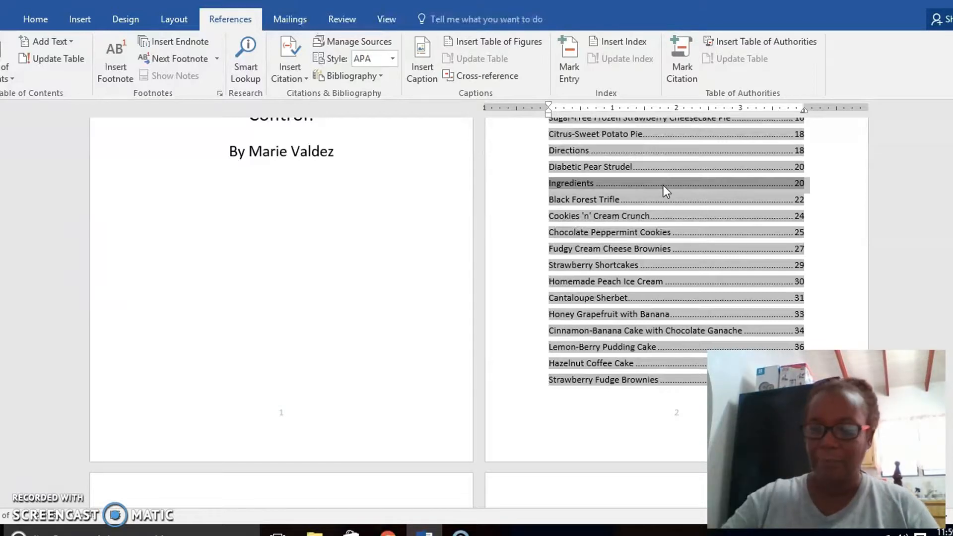
key("Delete")
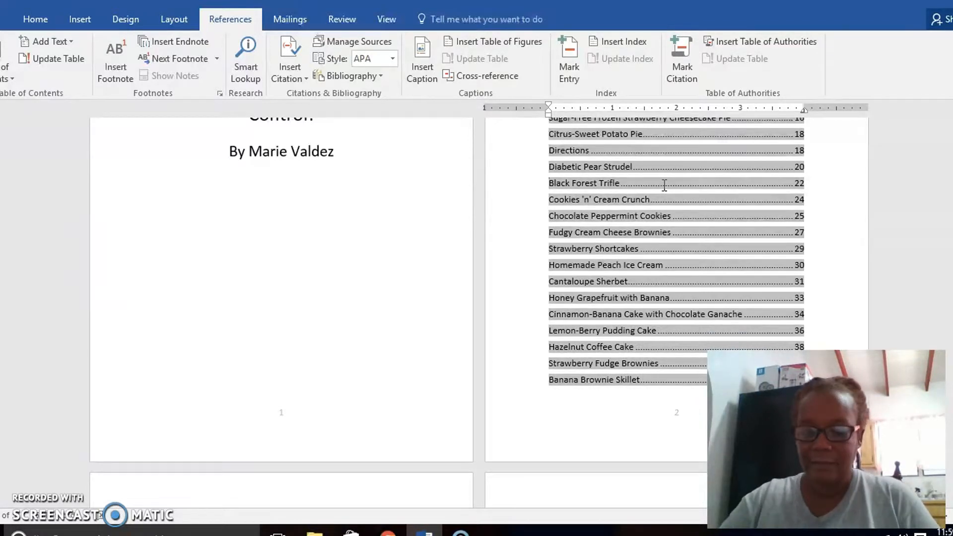
Delete the whole "Directions" line below "Citrus-Sweet Potato Pie" from the table of contents.
scroll(664, 184, "up", 2)
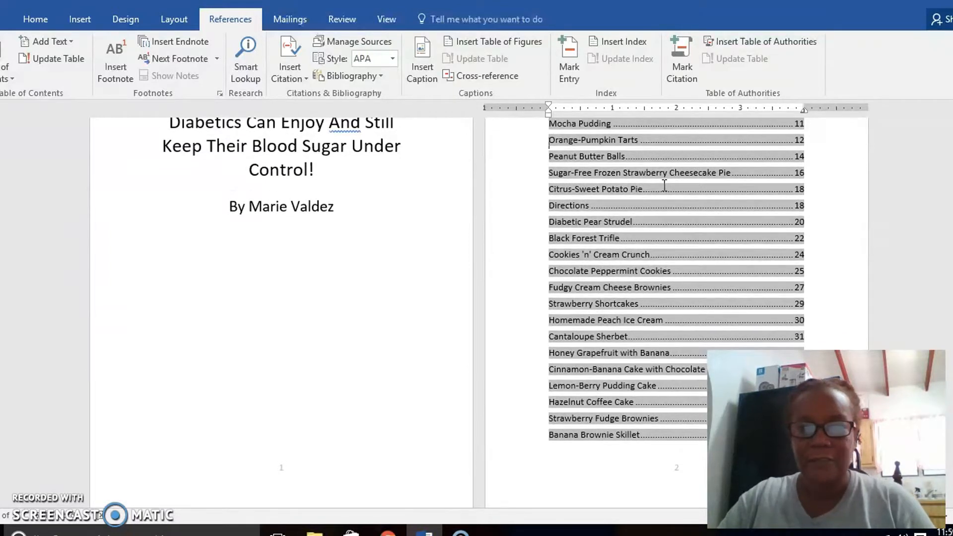
key("shift+Right")
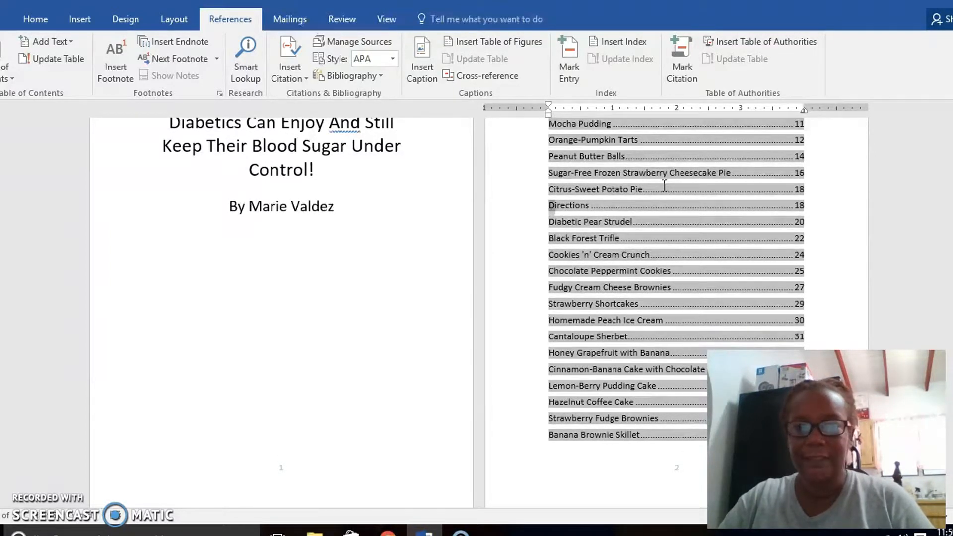
key("shift+Right")
key("shift+Right")
key("shift+Right")
key("shift+Right")
key("shift+Right")
key("shift+Right")
key("shift+Right")
key("shift+Right")
key("shift+Right")
key("shift+Down")
key("shift+Right")
key("shift+Right")
key("shift+Right")
key("shift+Right")
key("shift+Right")
key("shift+Left")
key("shift+Left")
key("shift+Left")
key("shift+Left")
key("shift+Left")
key("shift+Left")
key("shift+Left")
key("shift+Left")
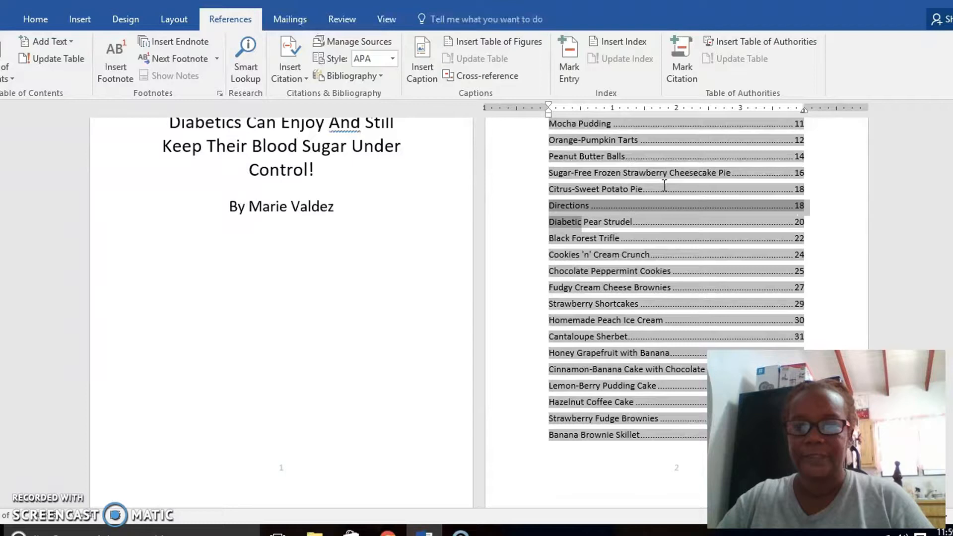
key("shift+Left")
key("shift+Left")
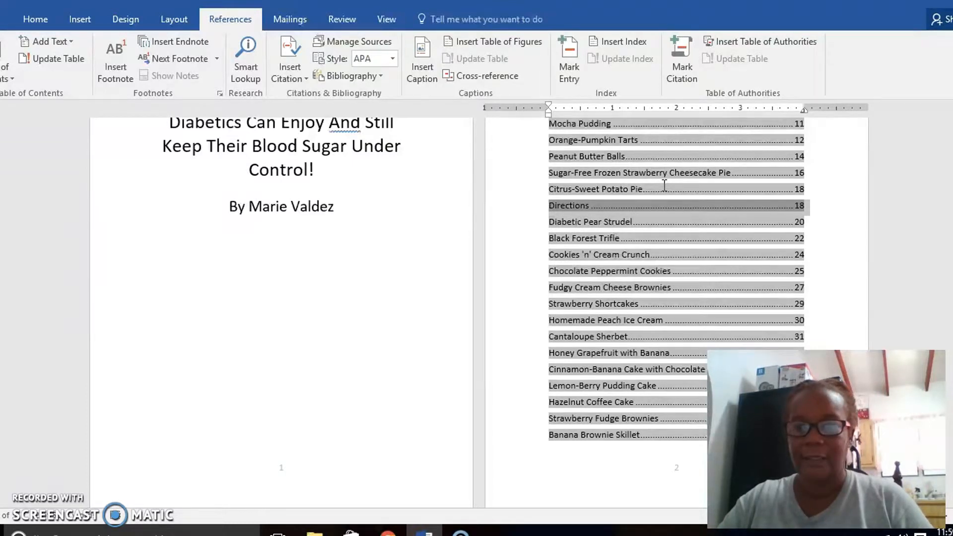
key("Delete")
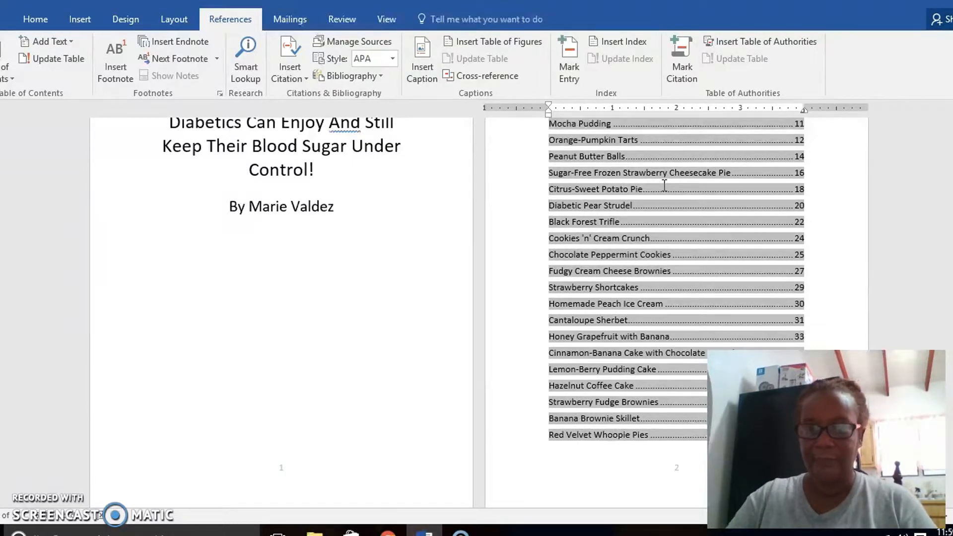
Update the table of contents with the option to update the entire table.
scroll(664, 184, "up", 3)
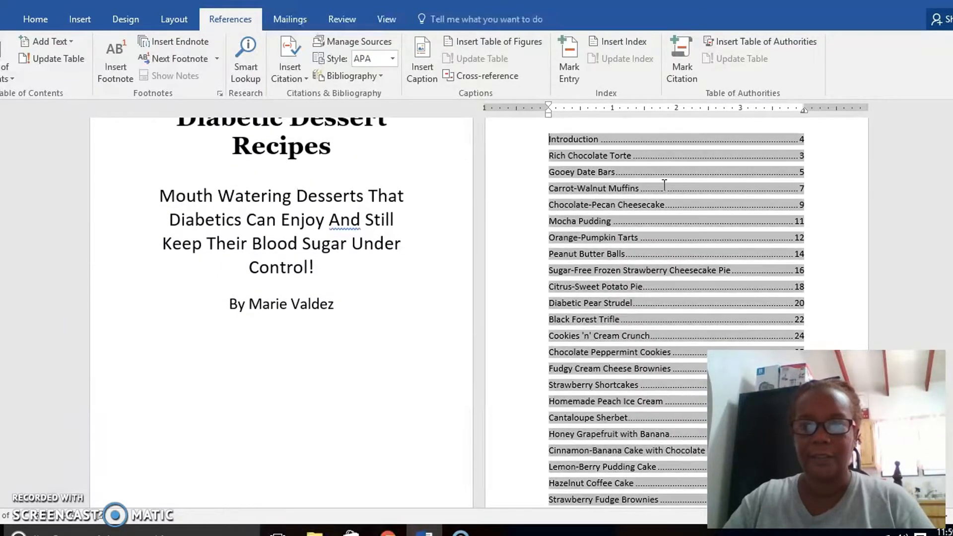
scroll(664, 185, "up", 1)
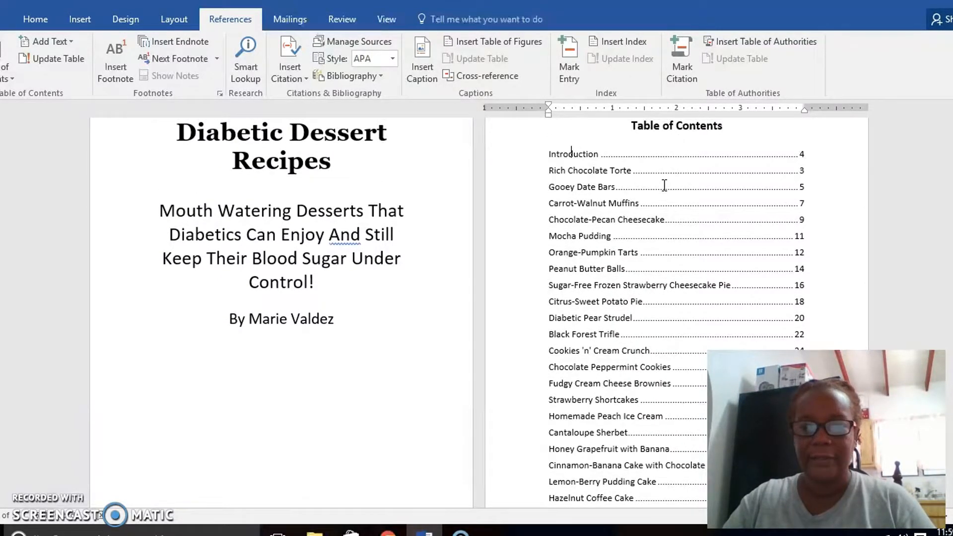
left_click(664, 184)
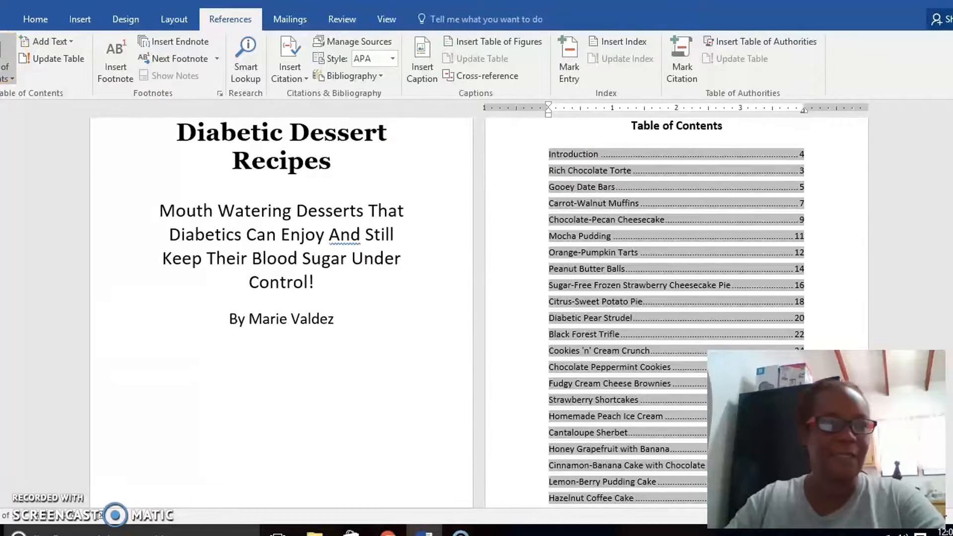
left_click(52, 58)
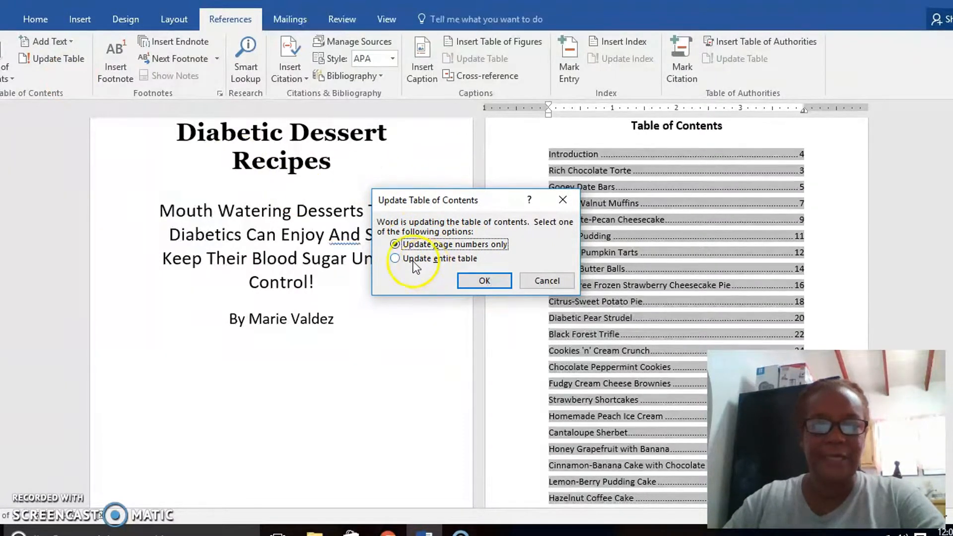
left_click(395, 259)
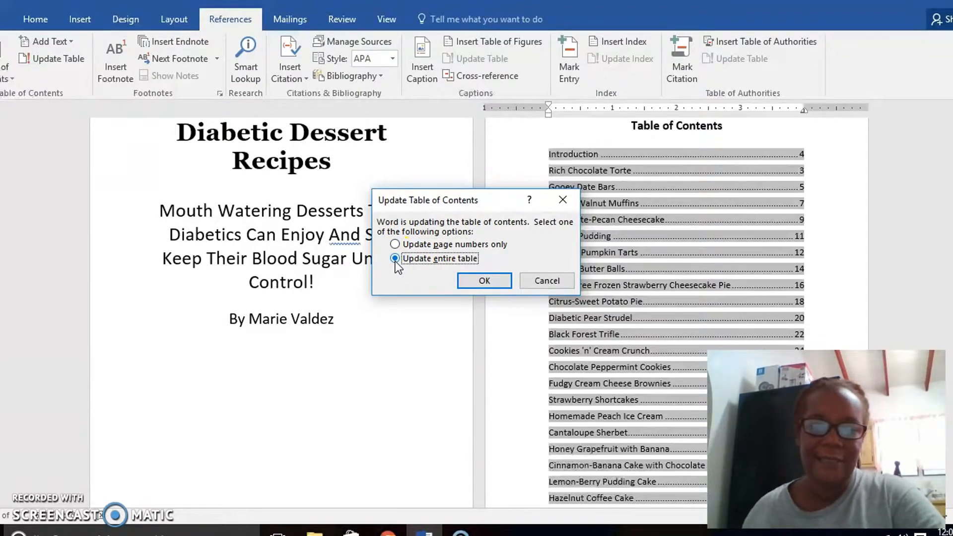
left_click(467, 280)
left_click(466, 281)
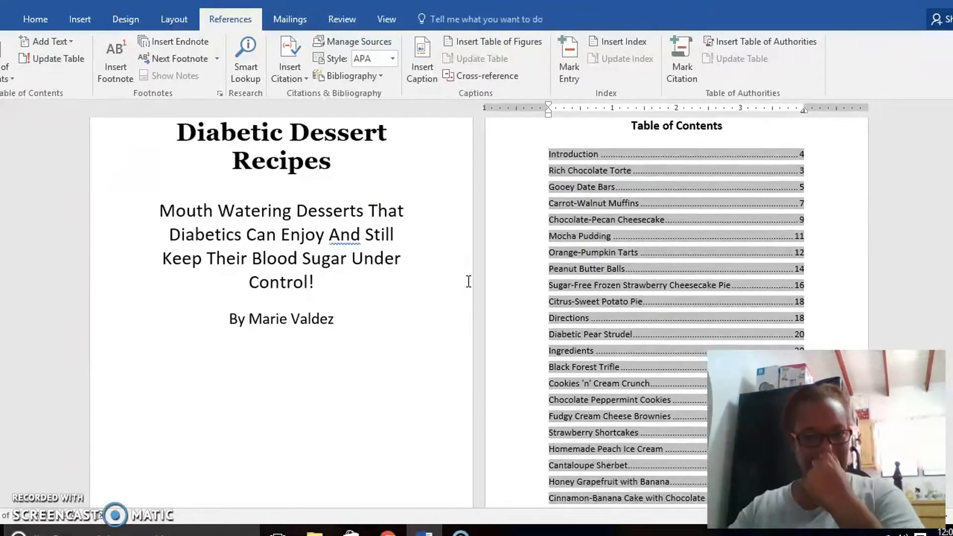
Remove the "Ingredients" entry from the updated table of contents.
left_click(591, 319)
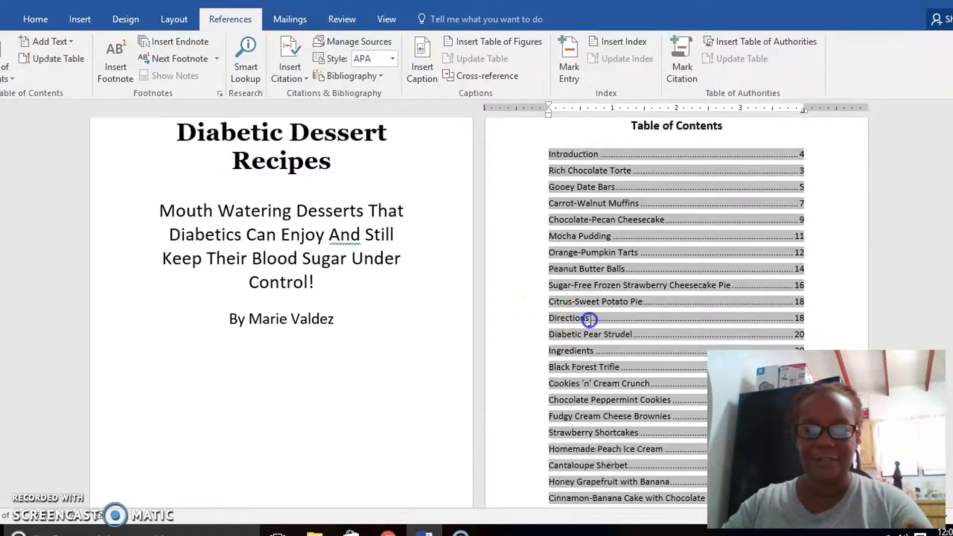
left_click(595, 353)
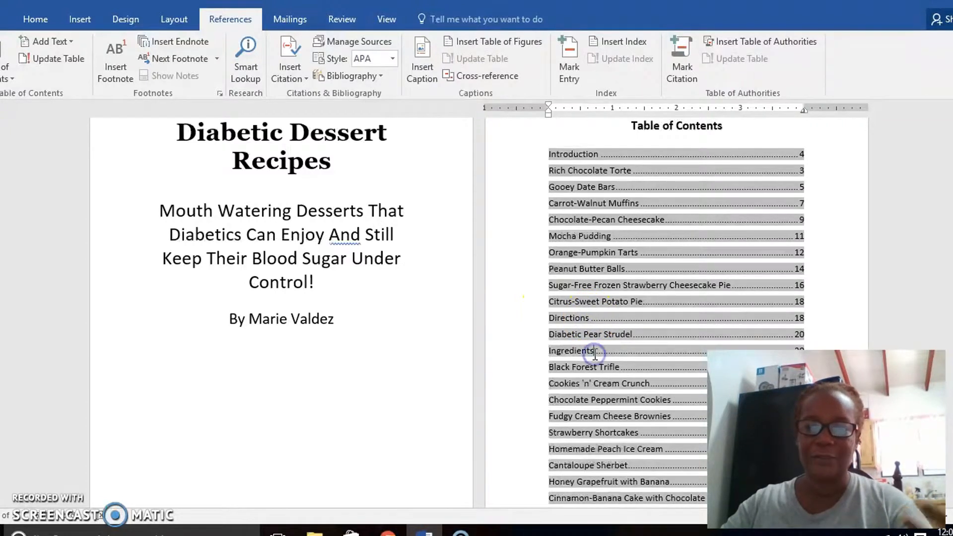
key("Home")
key("shift+Right")
key("shift+Right")
key("shift+Right")
key("shift+Right")
key("shift+Right")
key("shift+Right")
key("shift+Right")
key("shift+Right")
key("shift+Right")
key("shift+Right")
key("shift+Right")
key("shift+Right")
key("shift+Right")
key("shift+Right")
key("shift+Right")
key("shift+Right")
key("shift+Right")
key("shift+Right")
key("shift+Right")
key("shift+Right")
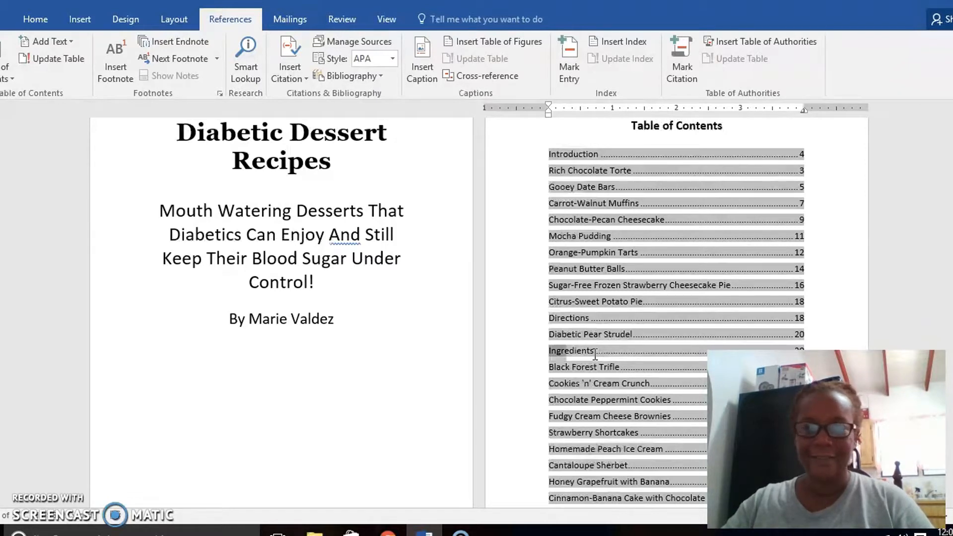
key("shift+Left")
key("shift+Left")
key("shift+Left")
key("shift+Left")
key("shift+Left")
key("shift+Left")
key("shift+Left")
key("shift+Left")
key("shift+Left")
key("shift+Left")
key("shift+Left")
key("shift+Left")
key("shift+Left")
key("shift+Left")
key("shift+Left")
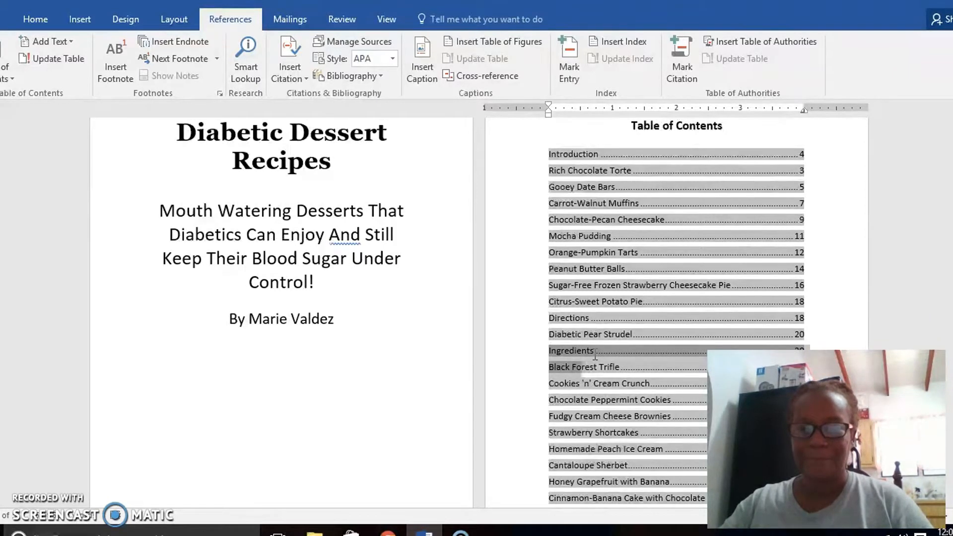
key("shift+Left")
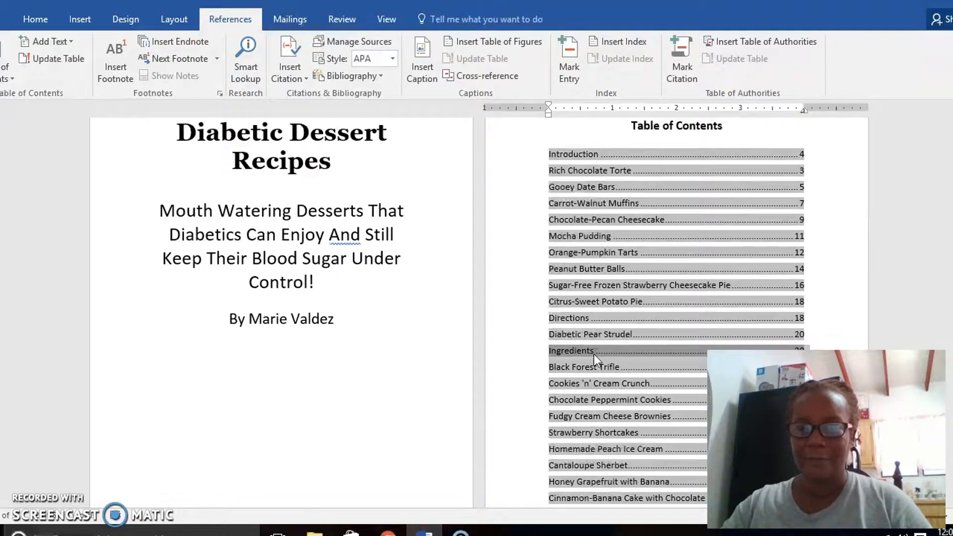
key("Delete")
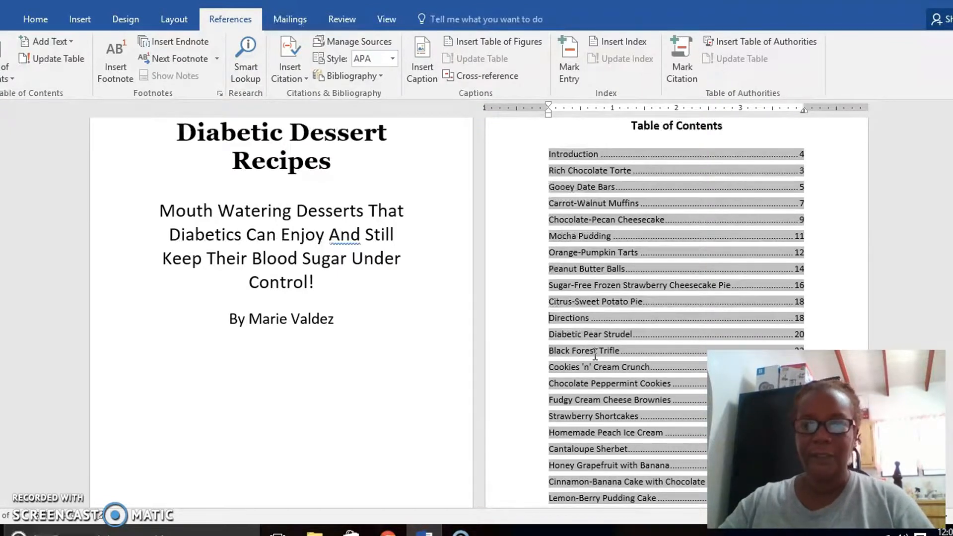
Remove the whole "Directions" entry between "Citrus-Sweet Potato Pie" and "Diabetic Pear Strudel" from the updated table of contents.
key("shift+Right")
key("shift+Right")
key("shift+Right")
key("shift+Right")
key("shift+Right")
key("shift+Right")
key("shift+Right")
key("shift+Right")
key("shift+Right")
key("shift+Right")
key("shift+Right")
key("shift+Right")
key("shift+Right")
key("shift+Right")
key("shift+Right")
key("shift+Right")
key("shift+Right")
key("shift+Right")
key("shift+Right")
key("shift+Right")
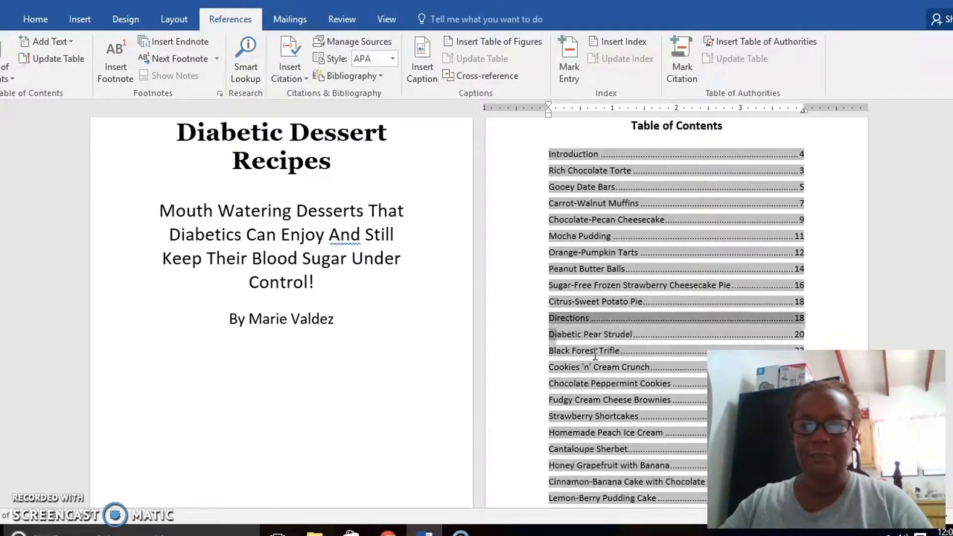
key("shift+Left")
key("shift+Left")
key("shift+Left")
key("shift+Left")
key("shift+Left")
key("shift+Left")
key("shift+Left")
key("shift+Left")
key("shift+Left")
key("shift+Left")
key("shift+Left")
key("shift+Left")
key("shift+Left")
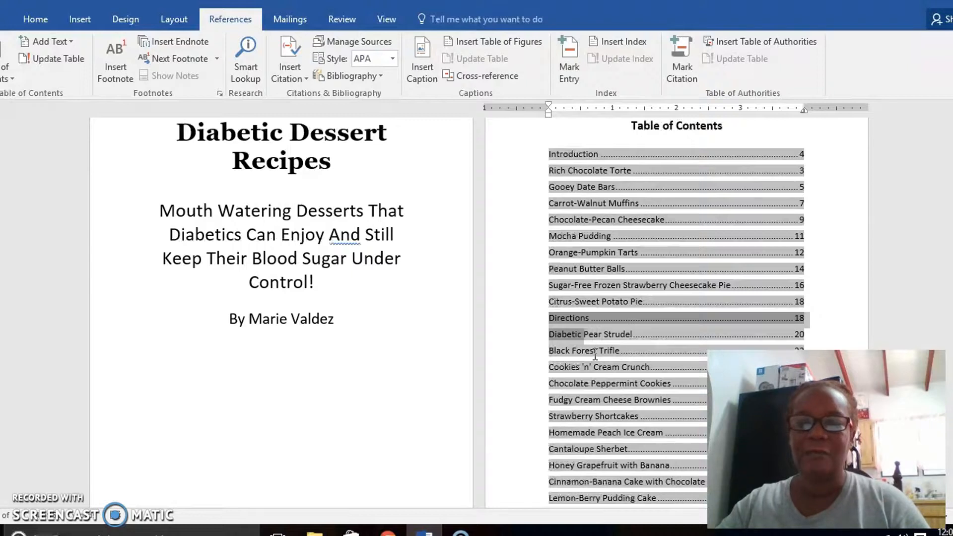
key("shift+Left")
key("shift+Left")
key("shift+Left")
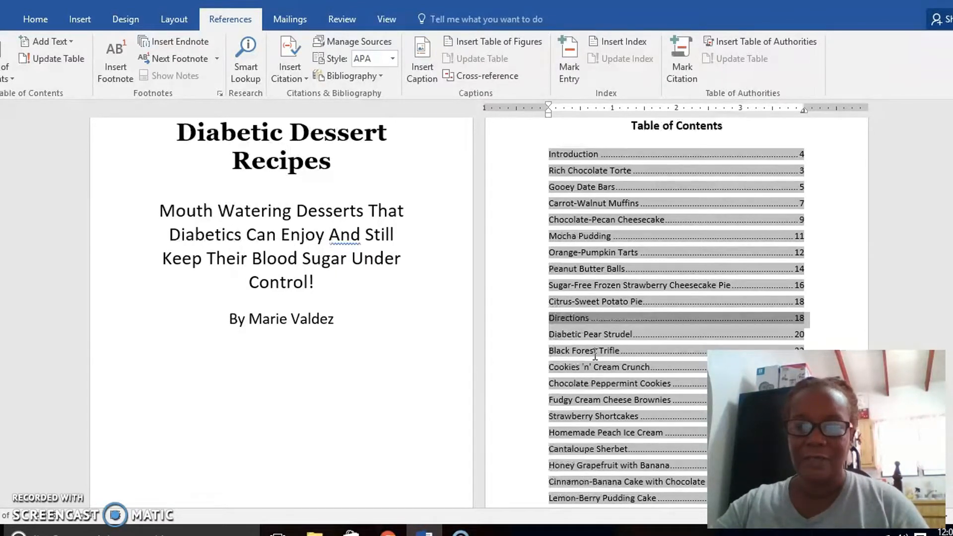
key("Delete")
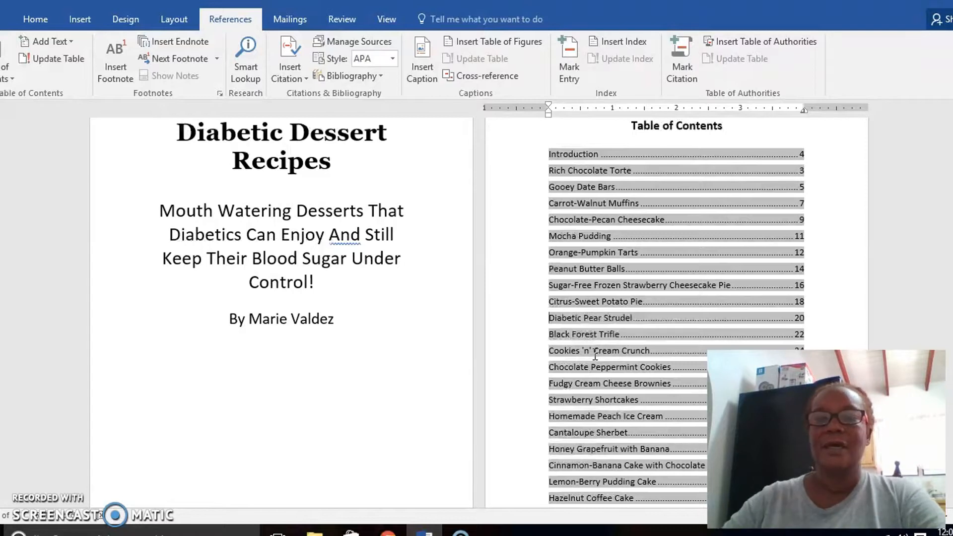
Select the table of contents entries from "Introduction" downward and set their 3.99" tab stop to the underline leader, option 4.
left_click(548, 157)
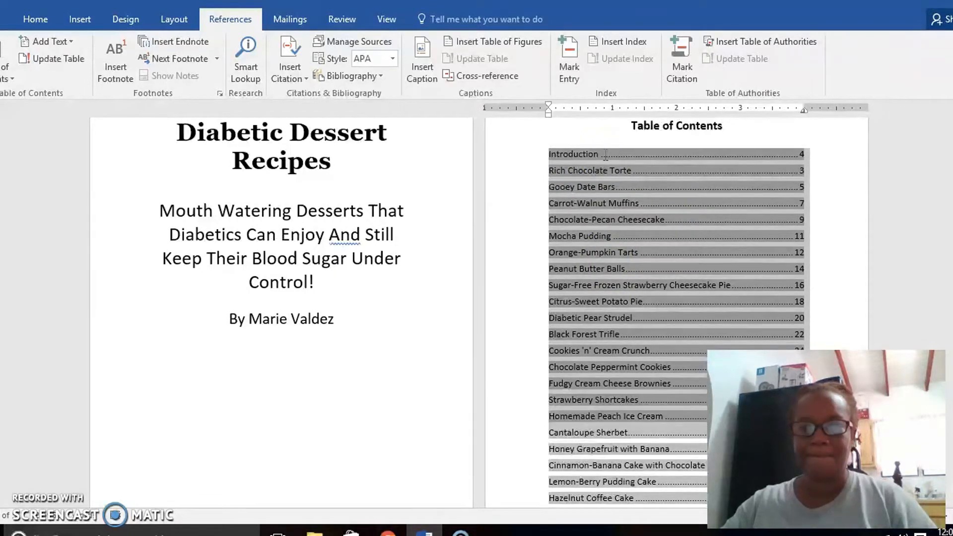
scroll(604, 153, "down", 1)
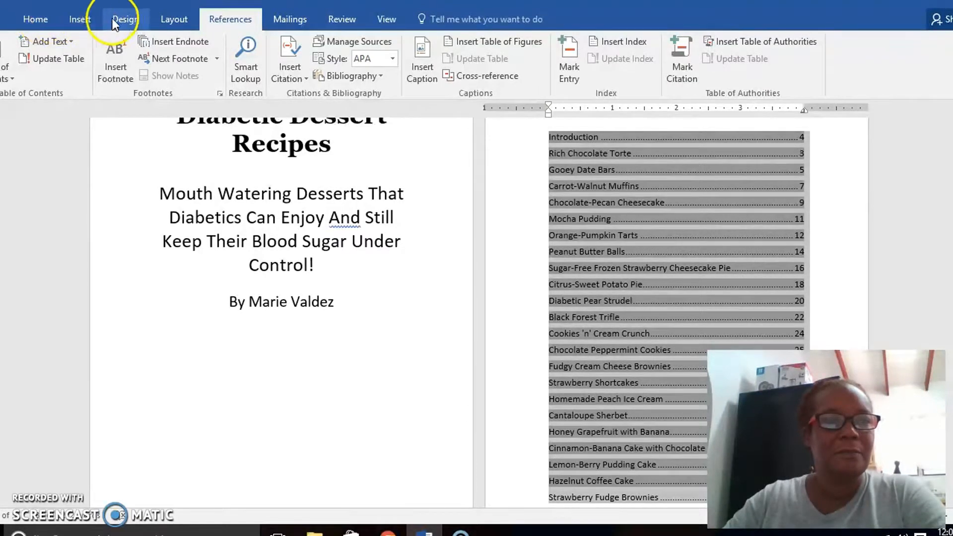
left_click(174, 20)
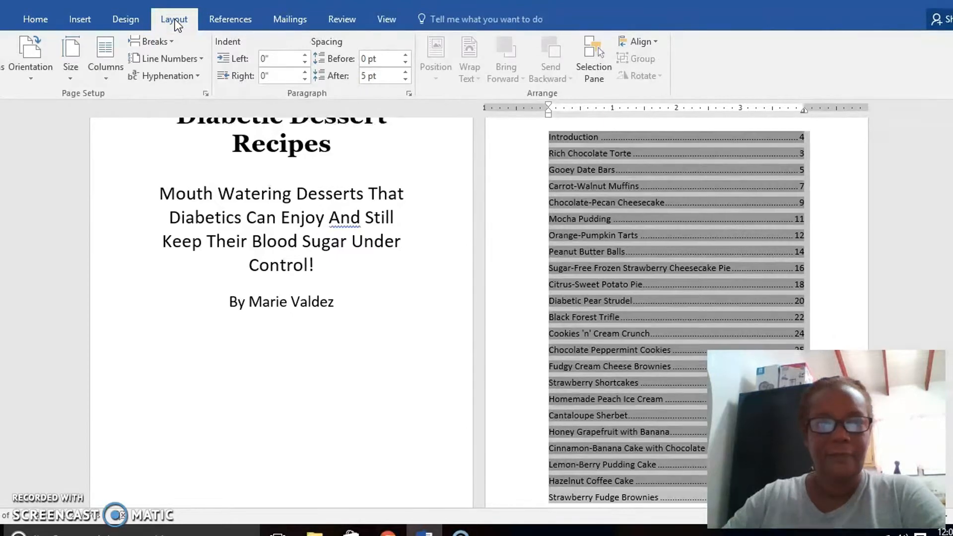
left_click(409, 93)
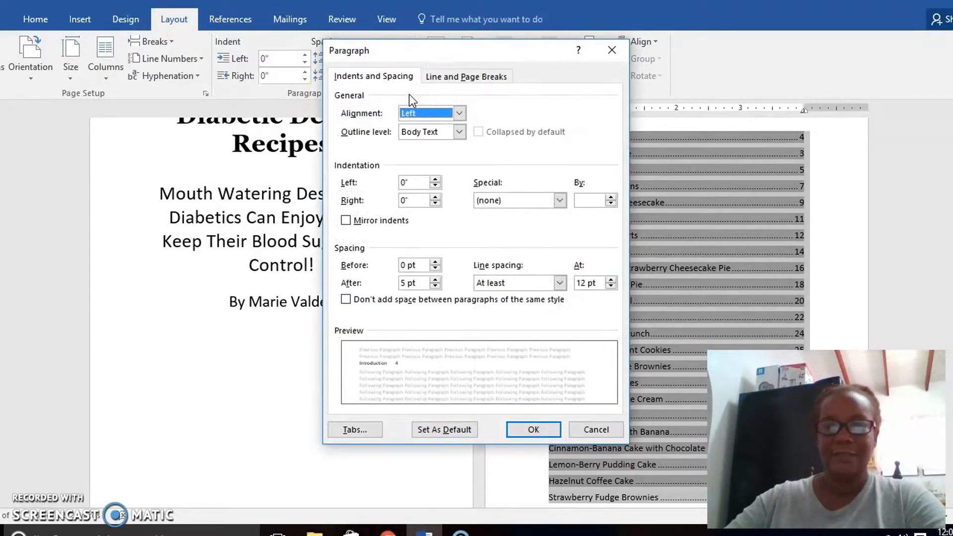
left_click(355, 431)
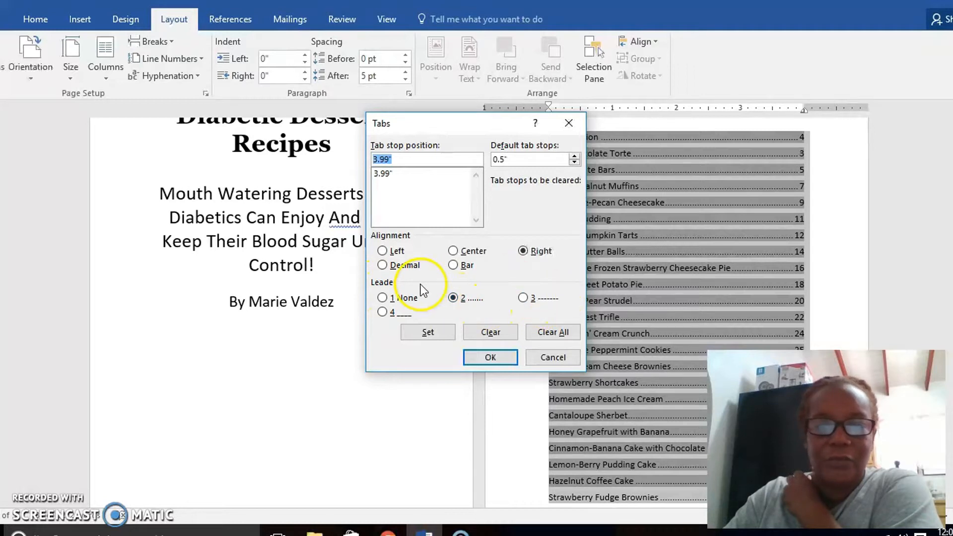
left_click(382, 312)
left_click(428, 332)
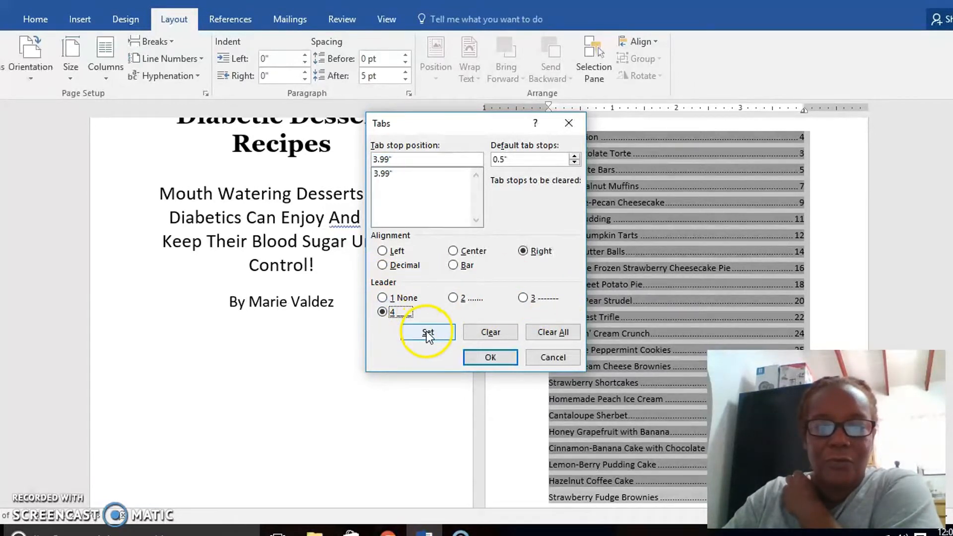
left_click(482, 357)
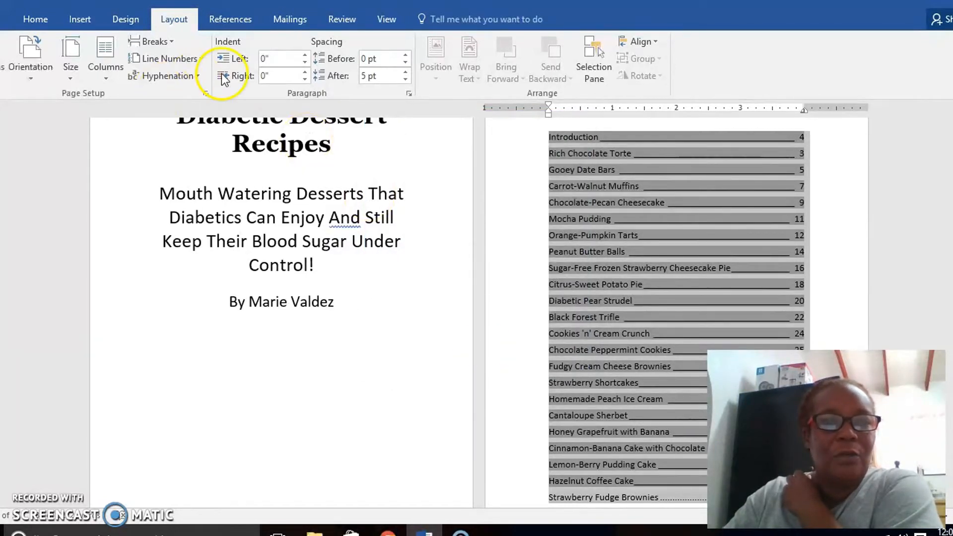
Change the alignment of the selected entries' 3.99" tab stop to Left.
left_click(409, 94)
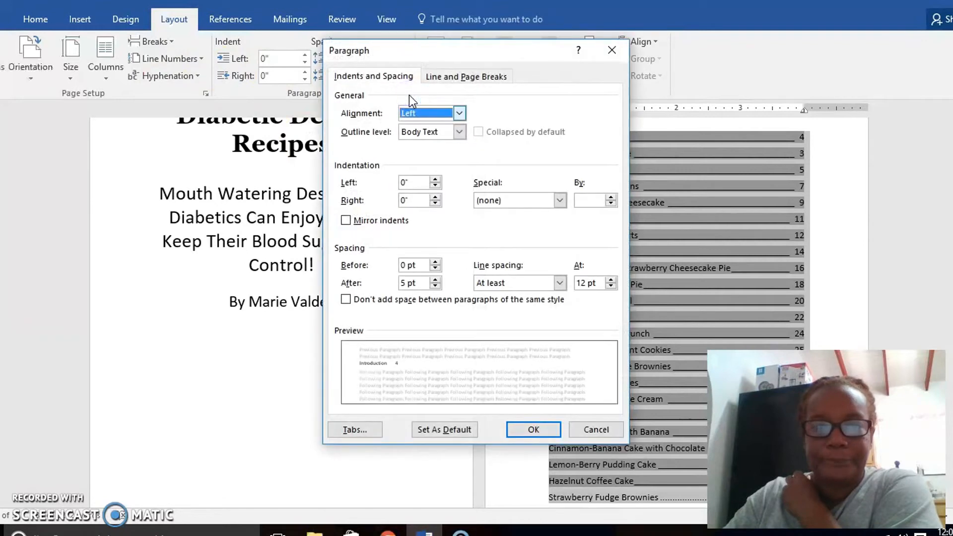
left_click(358, 427)
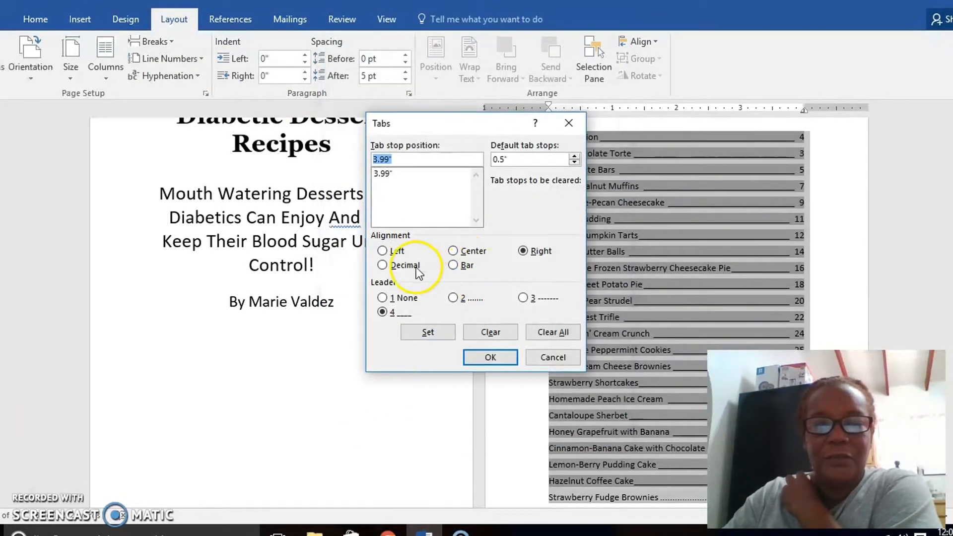
left_click(384, 253)
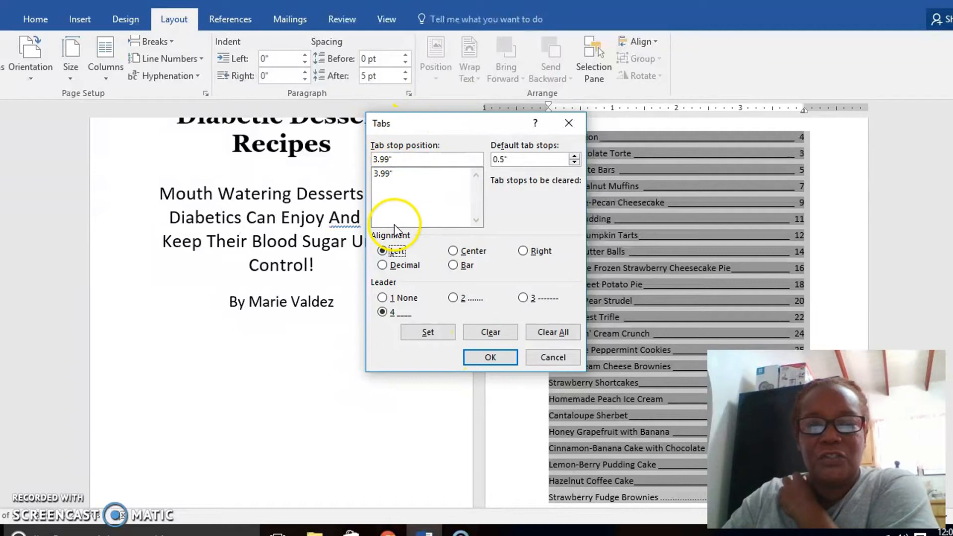
left_click(489, 357)
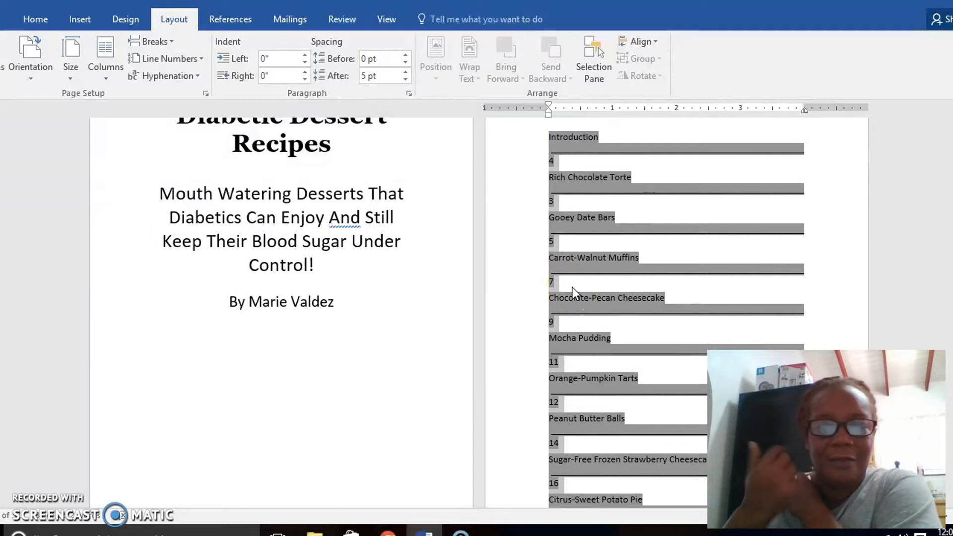
Set the 3.99" tab stop of the selected table of contents entries to Right alignment with the dotted leader, option 2.
left_click(409, 94)
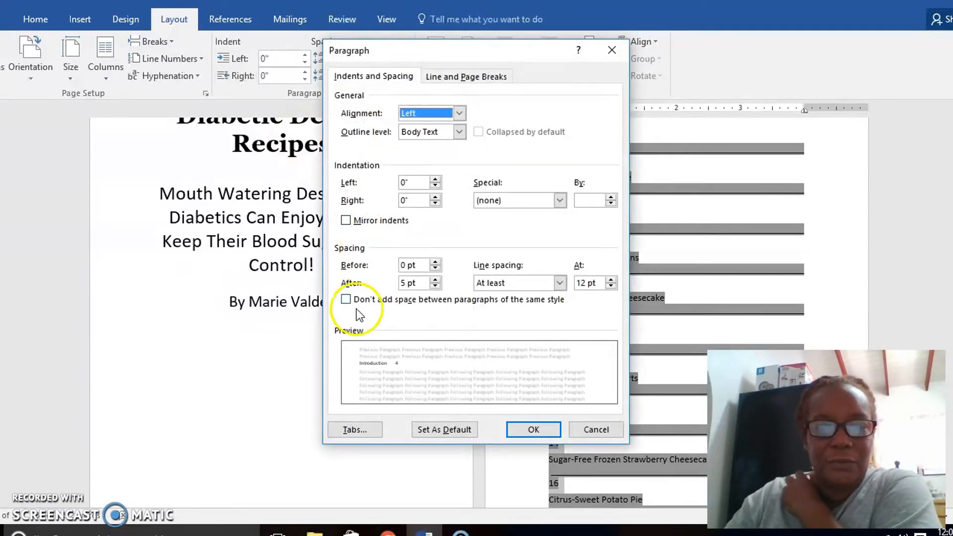
left_click(355, 430)
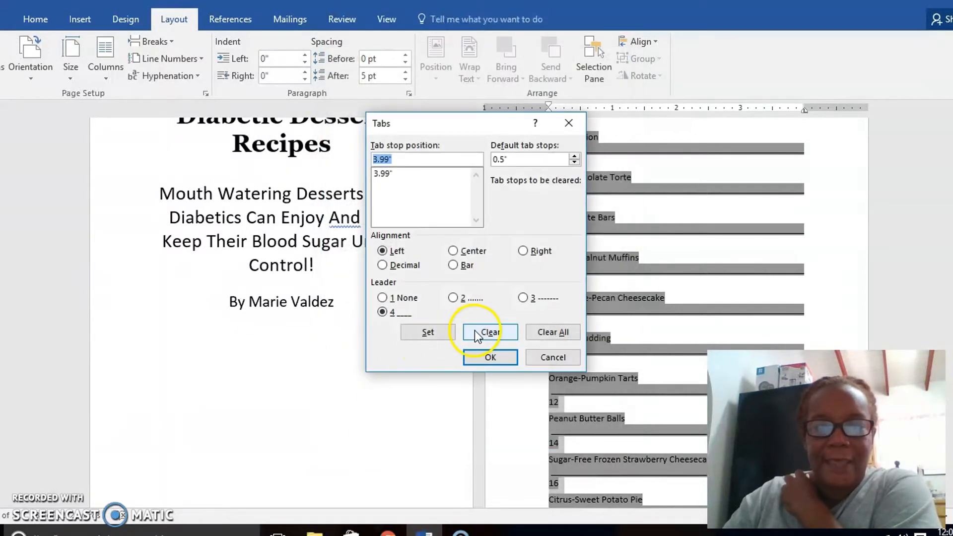
left_click(524, 250)
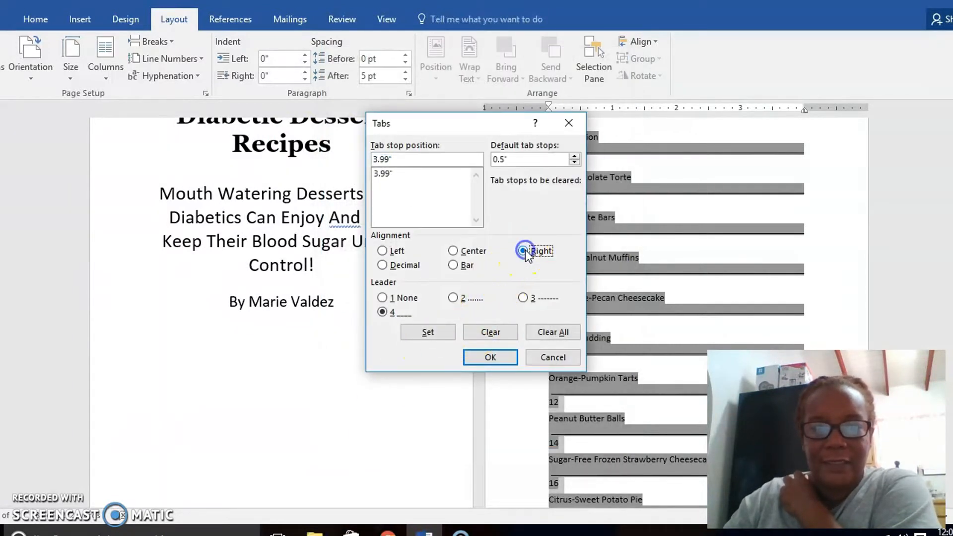
left_click(453, 298)
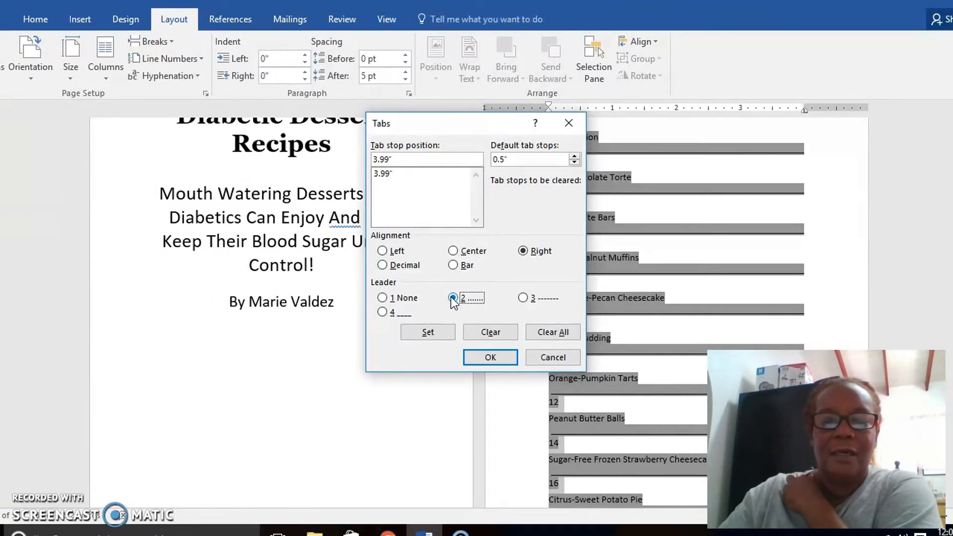
left_click(476, 353)
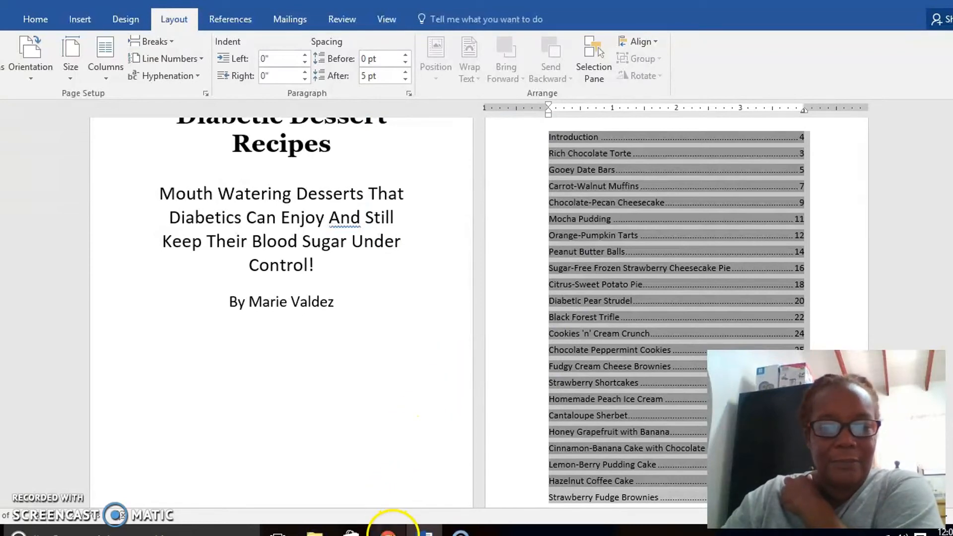
Switch to the browser and view the YouTube comment asking how to align page numbers on the table of contents page.
left_click(388, 531)
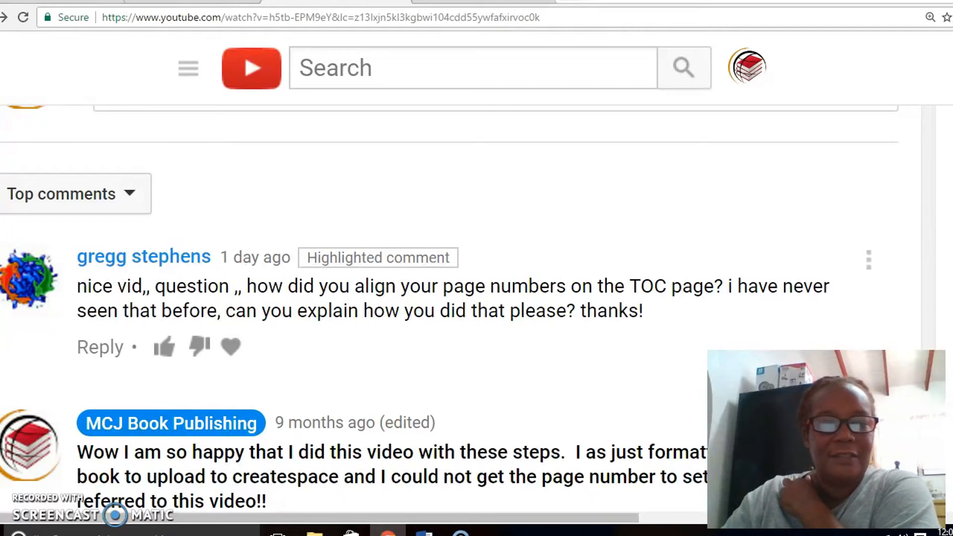
mouse_move(461, 534)
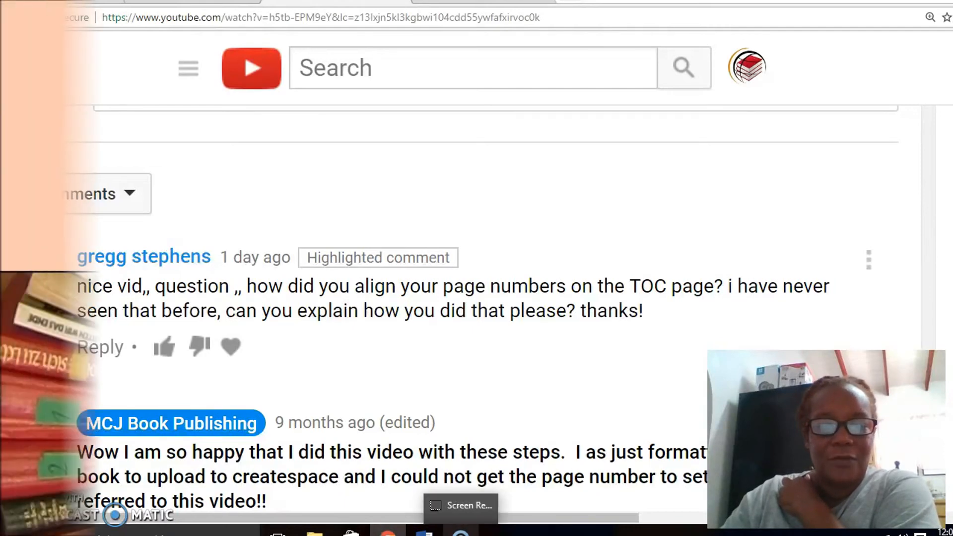